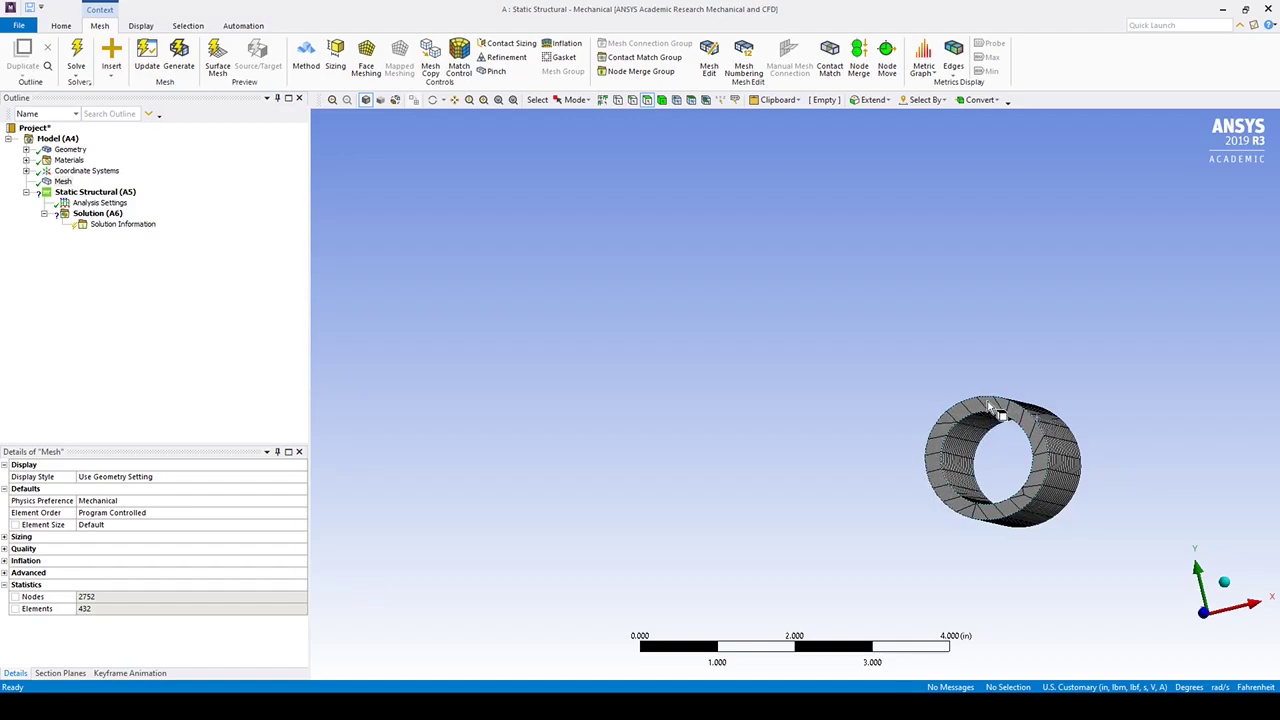
# Add a sizing control to the mesh, scoped to the whole pipe body, with an element size of 0.1 in
pyautogui.rightClick(50, 181)
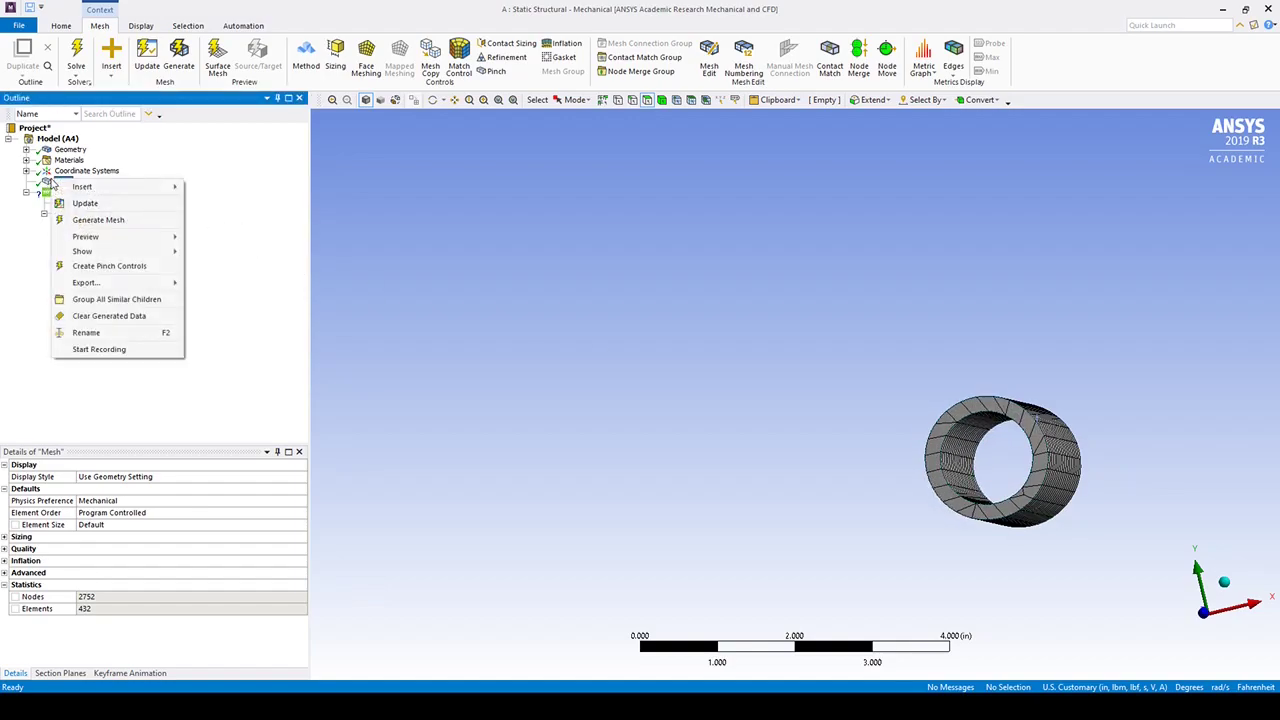
pyautogui.moveTo(58, 186)
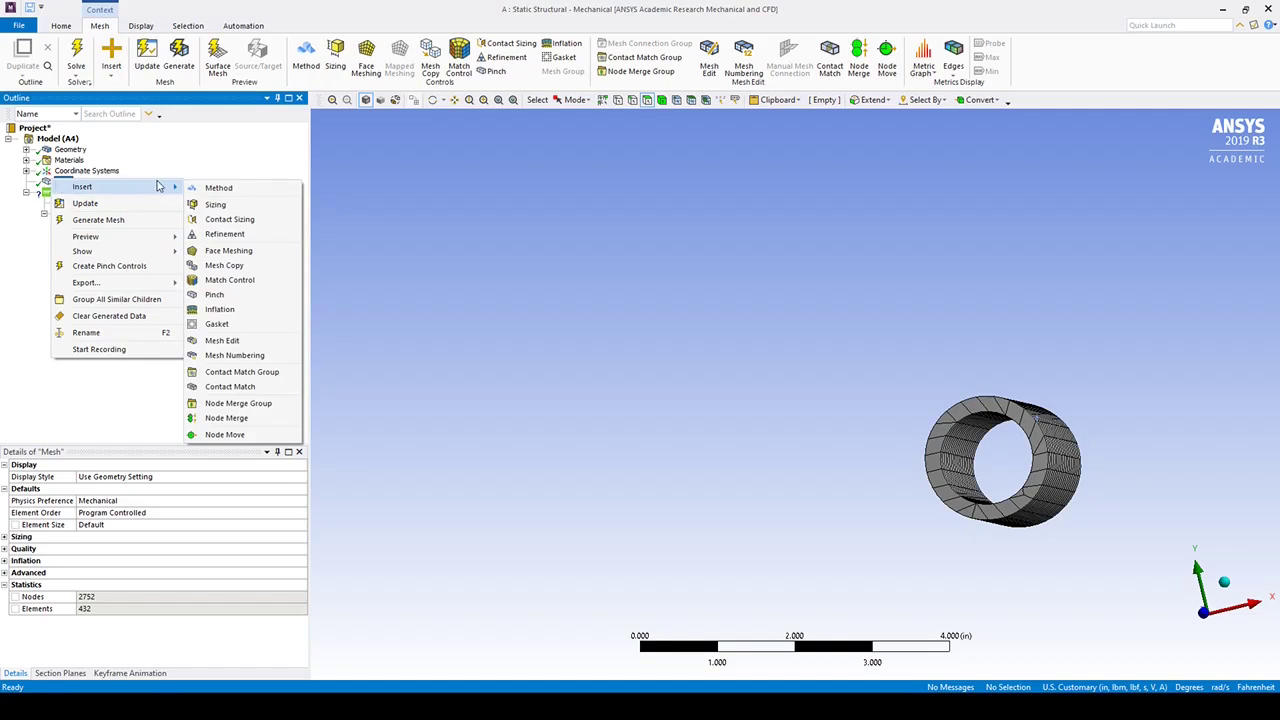
pyautogui.click(212, 204)
pyautogui.moveTo(1038, 354); pyautogui.dragTo(880, 330, button='middle')
pyautogui.click(1023, 434)
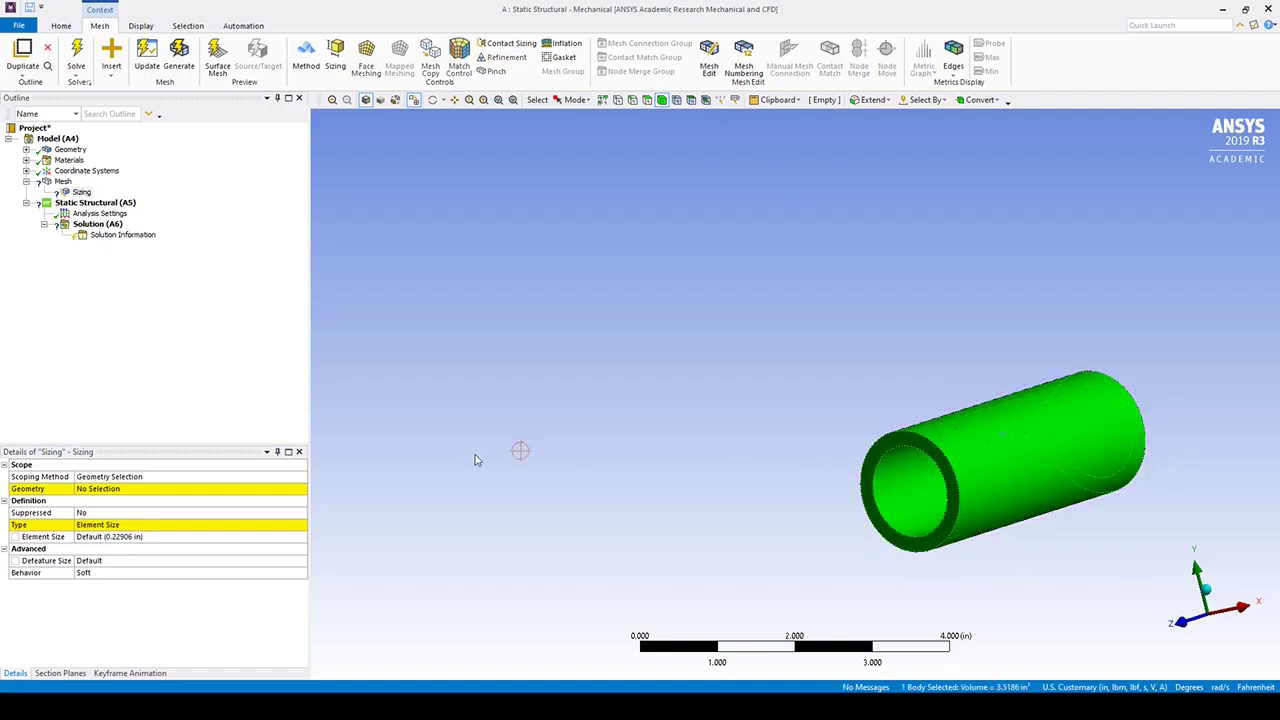
pyautogui.click(150, 488)
pyautogui.click(134, 488)
pyautogui.click(156, 536)
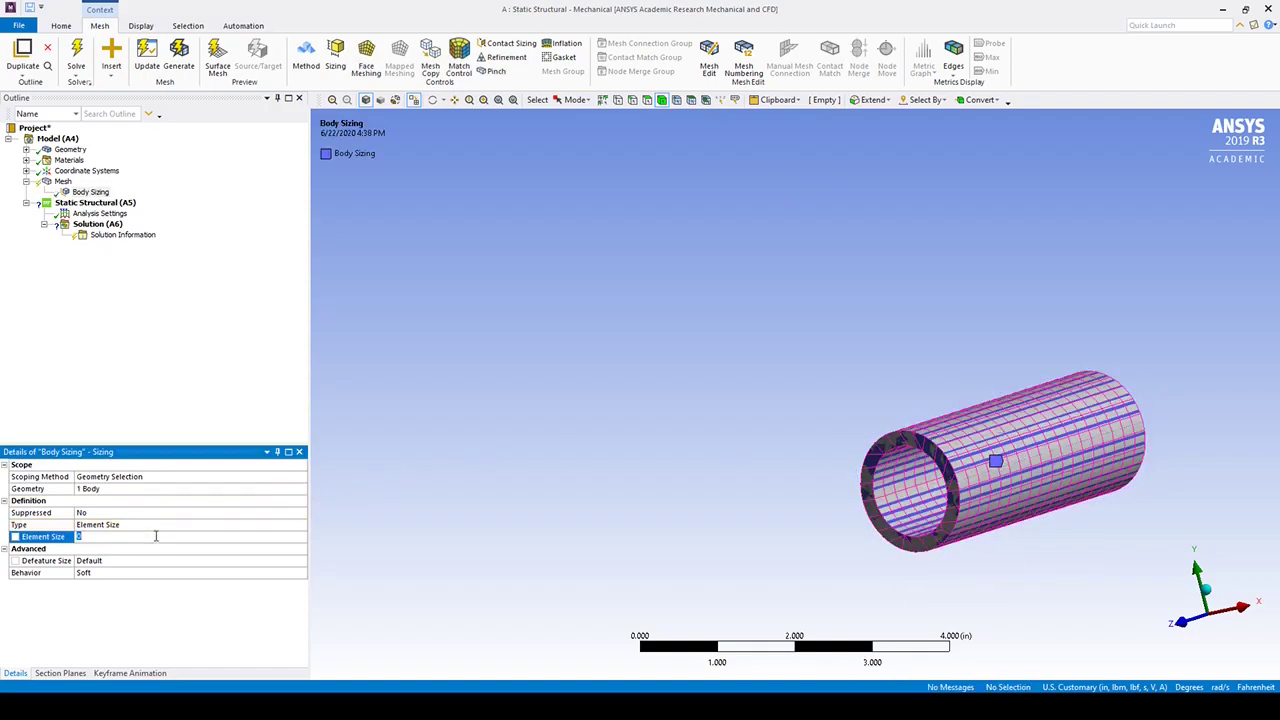
pyautogui.press('Return')
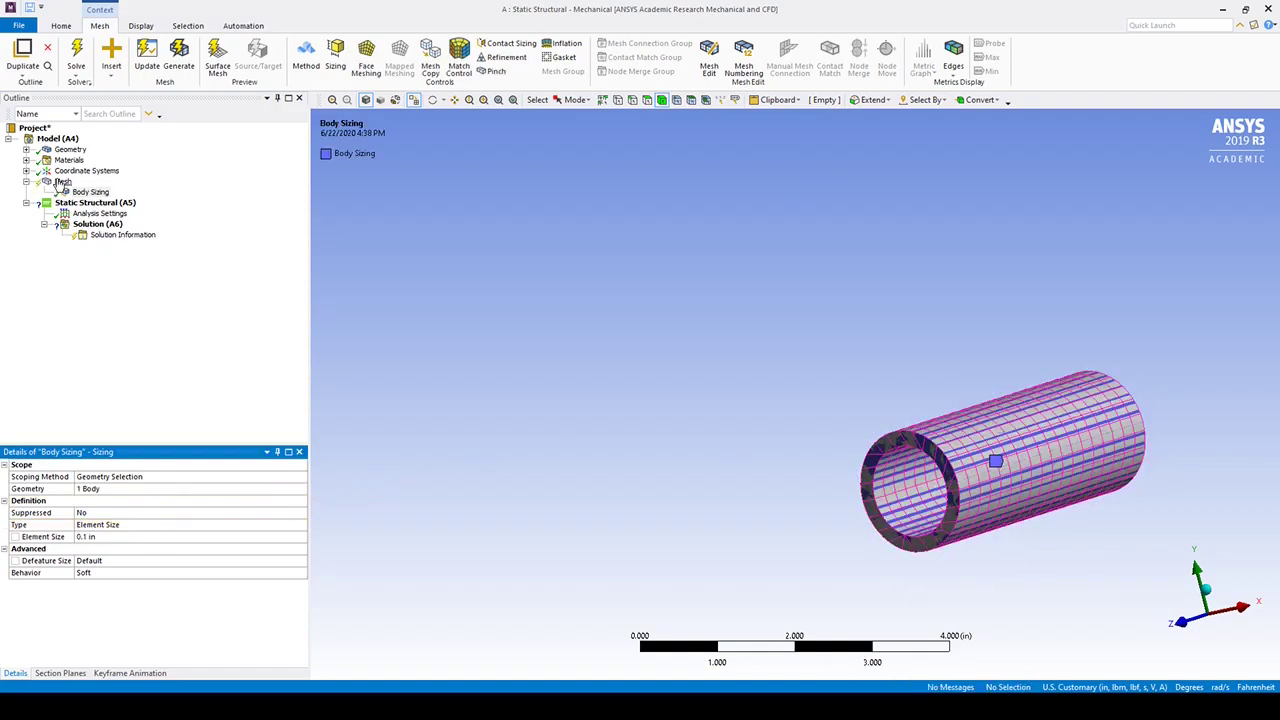
# Add a face meshing control to the mesh, scoped to both annular end faces of the pipe
pyautogui.rightClick(64, 184)
pyautogui.moveTo(68, 190)
pyautogui.click(238, 250)
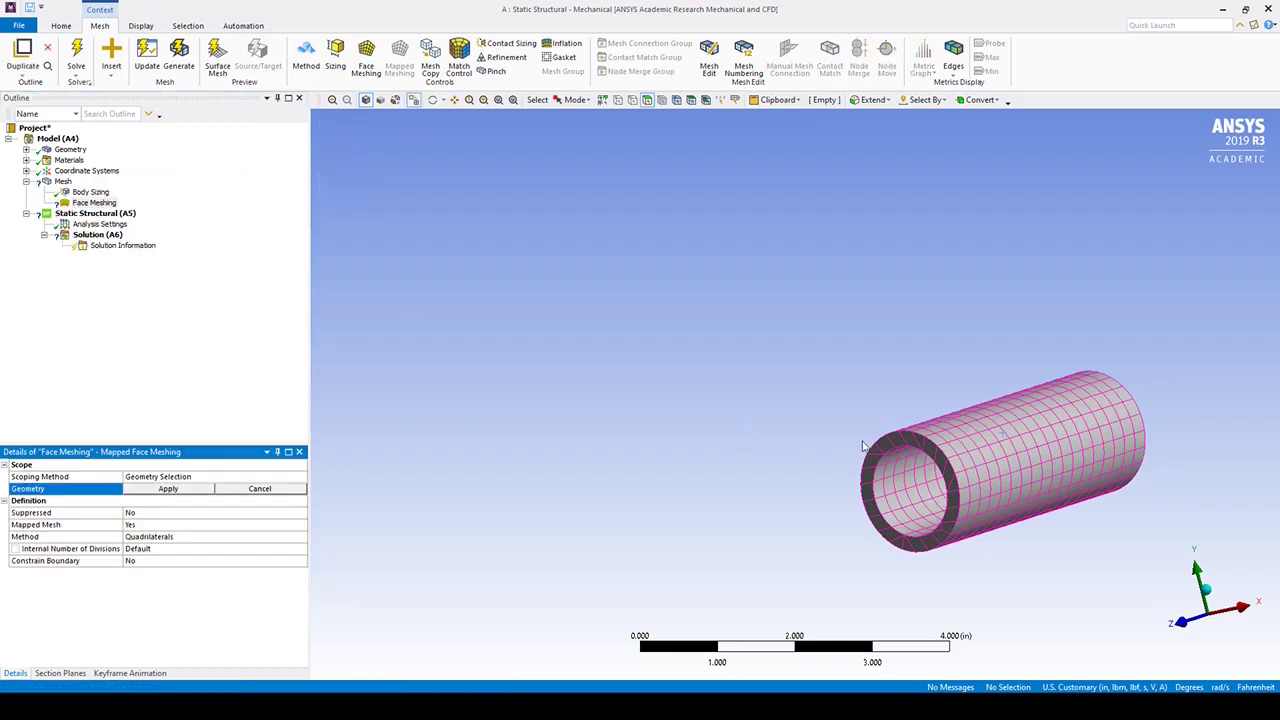
pyautogui.click(886, 449)
pyautogui.moveTo(1137, 451); pyautogui.dragTo(1225, 378, button='middle')
pyautogui.keyDown('ctrl'); pyautogui.click(1190, 370); pyautogui.keyUp('ctrl')
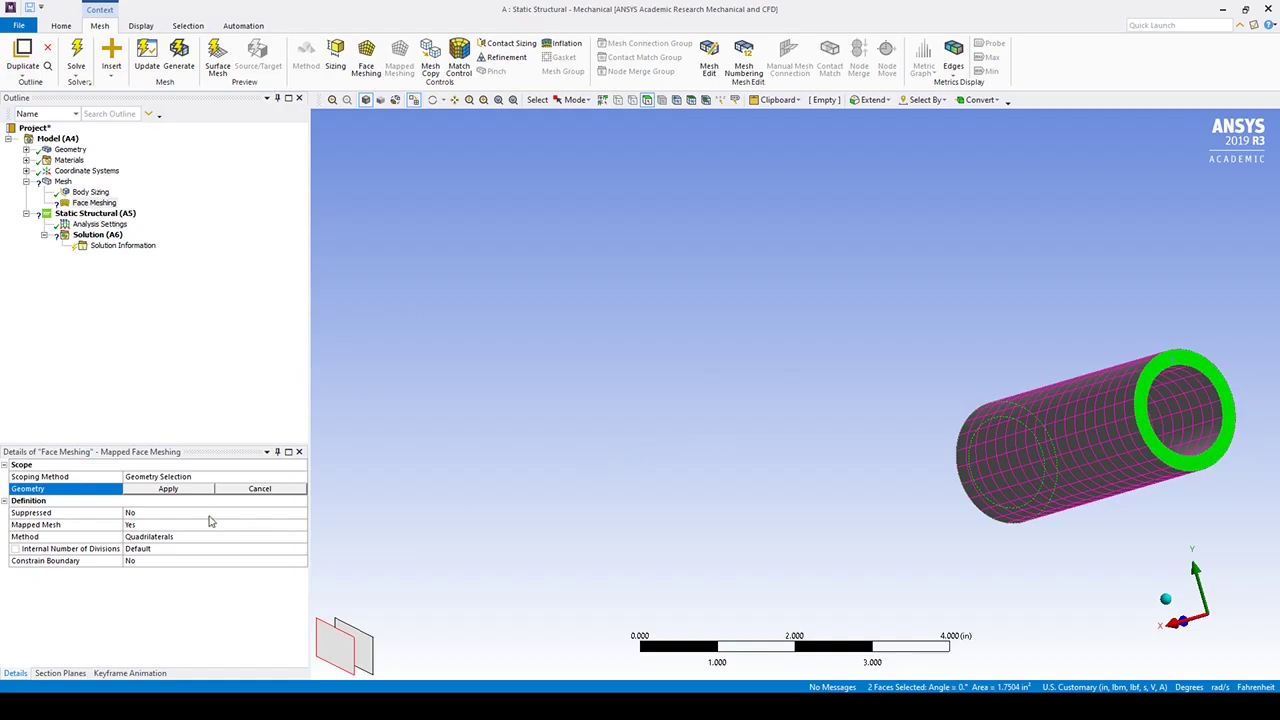
pyautogui.click(186, 494)
# Update the mesh with the body sizing and face meshing controls applied
pyautogui.moveTo(606, 449); pyautogui.dragTo(823, 417, button='middle')
pyautogui.click(60, 182)
pyautogui.rightClick(55, 184)
pyautogui.click(88, 206)
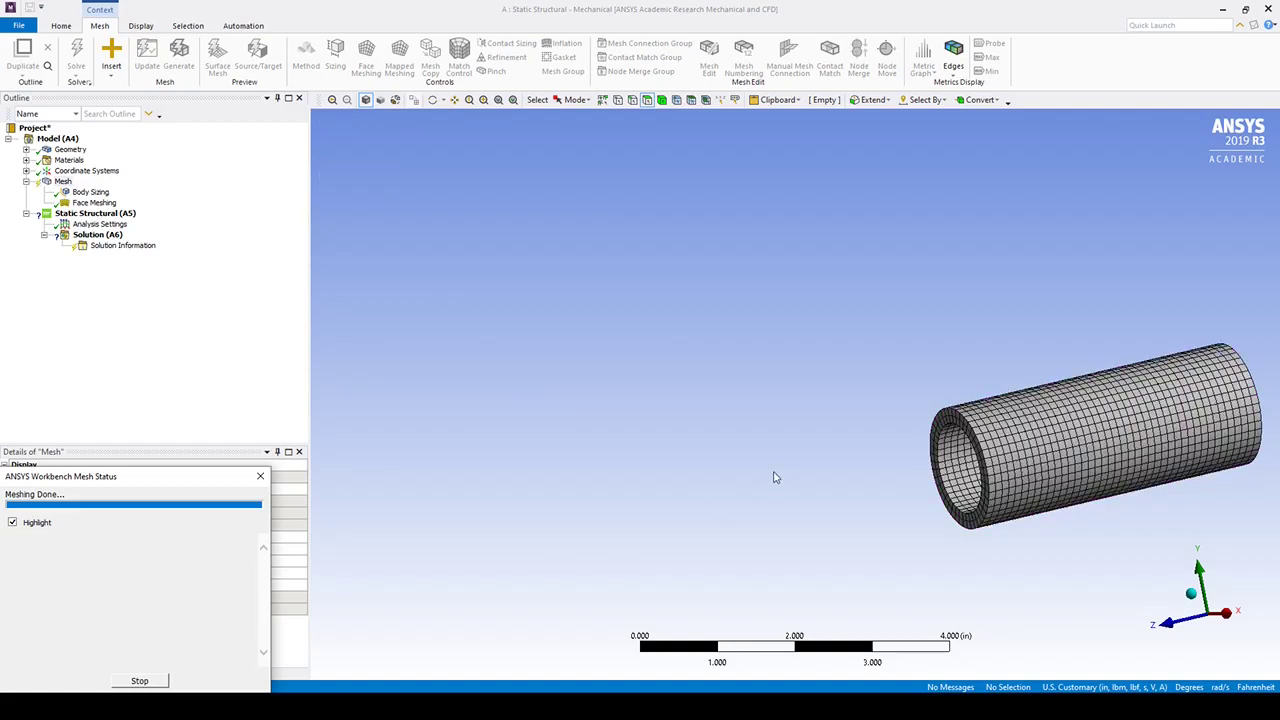
pyautogui.moveTo(856, 463); pyautogui.dragTo(734, 474, button='middle')
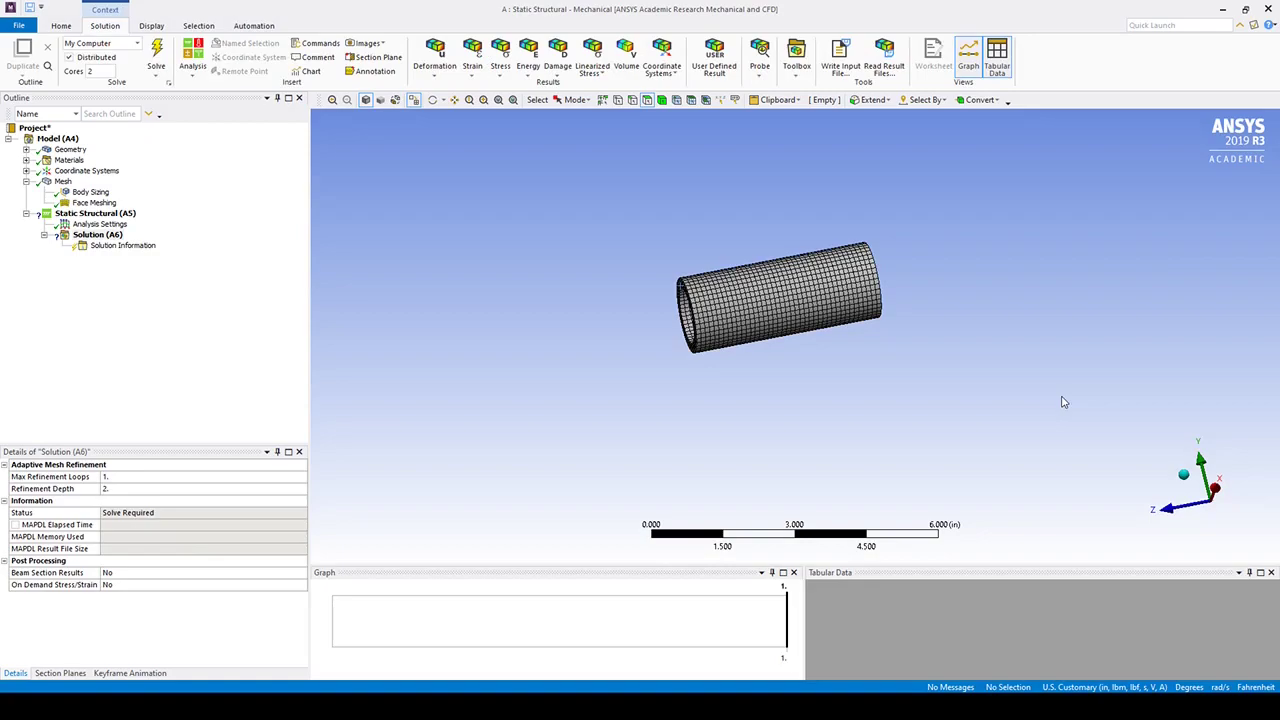
# Insert a fixed support in the static structural analysis on the annular end face away from the global origin
pyautogui.rightClick(113, 215)
pyautogui.moveTo(121, 225)
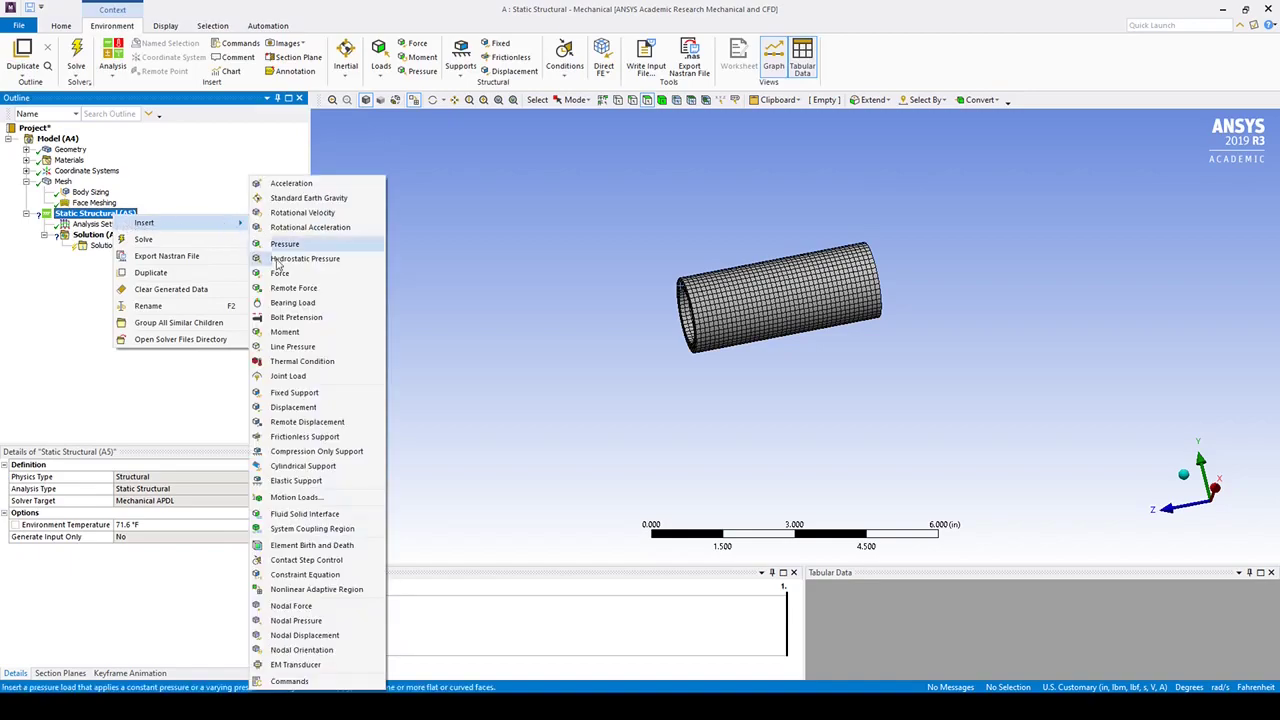
pyautogui.click(295, 396)
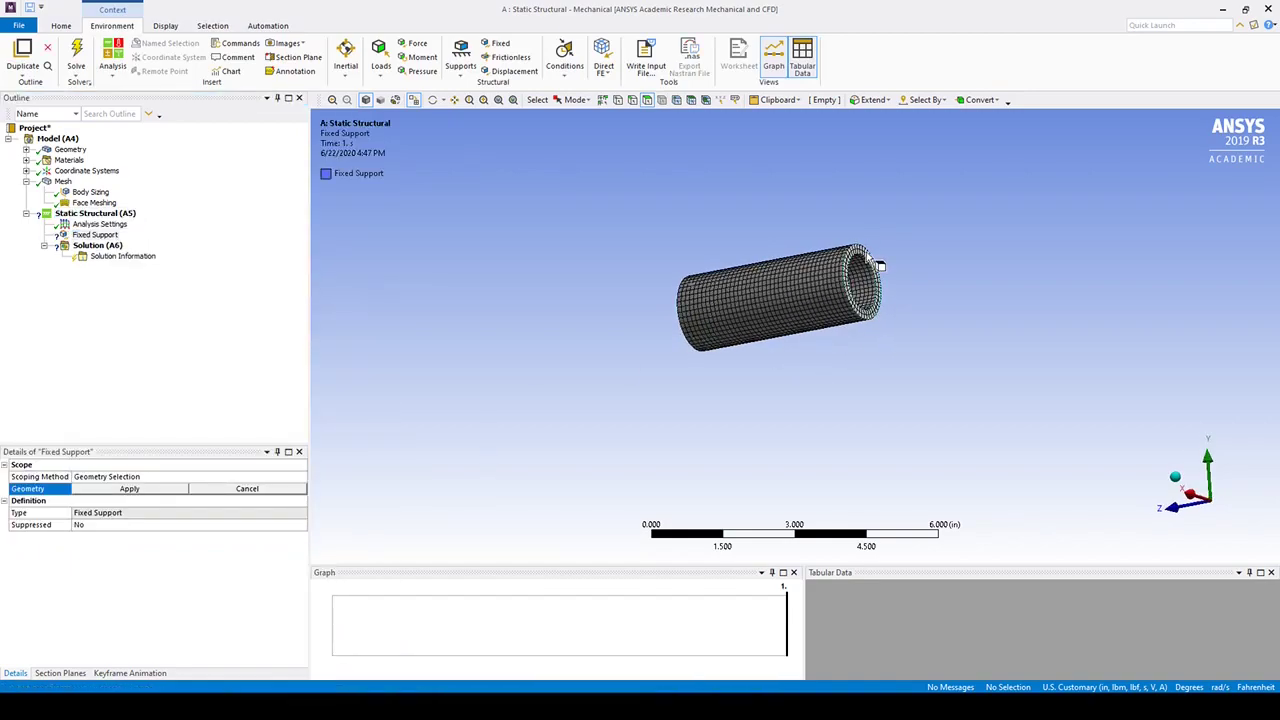
pyautogui.click(870, 265)
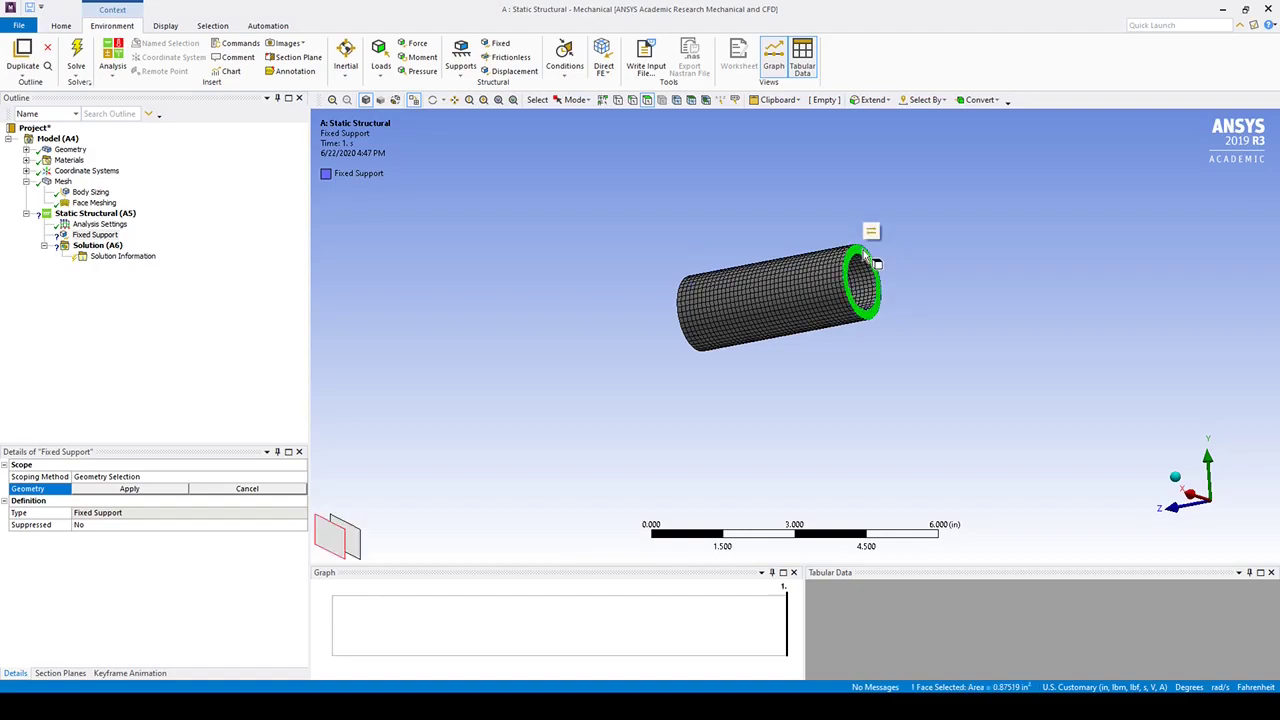
pyautogui.click(120, 489)
# Insert a moment load in the static structural analysis on the pipe's free annular end face
pyautogui.moveTo(700, 288); pyautogui.dragTo(835, 289, button='middle')
pyautogui.rightClick(95, 214)
pyautogui.moveTo(125, 222)
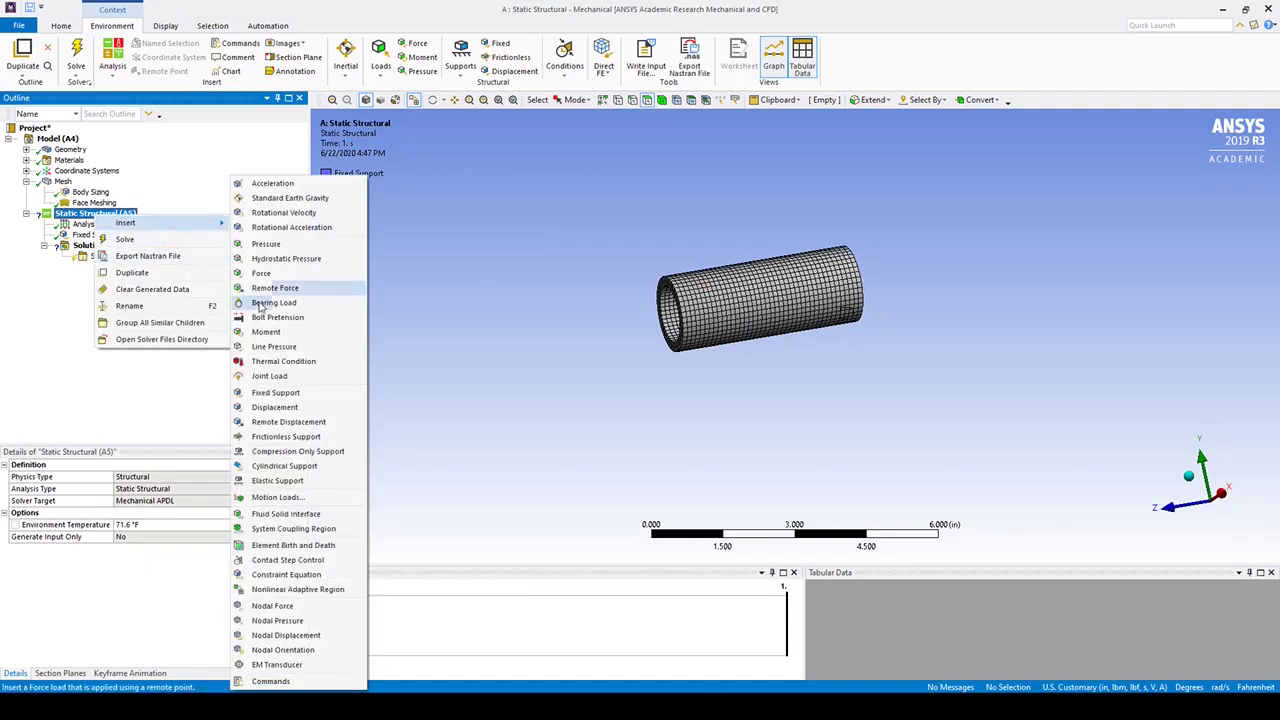
pyautogui.click(265, 331)
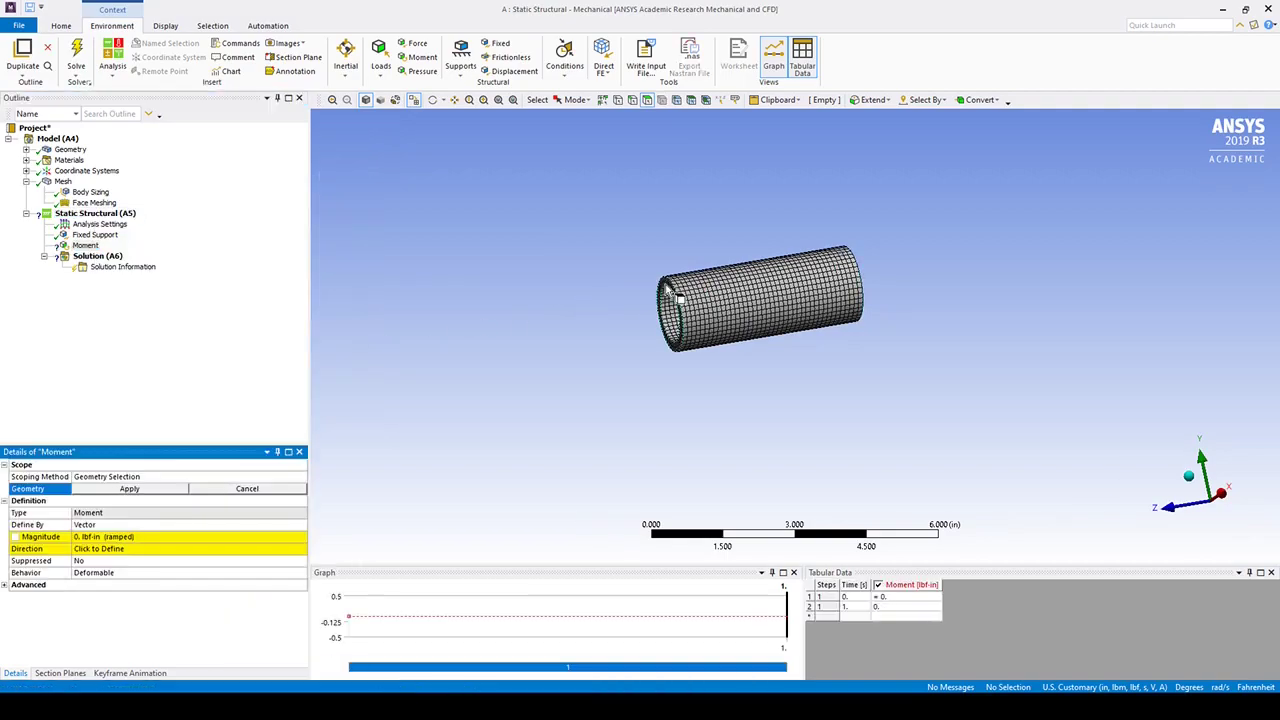
pyautogui.click(670, 300)
pyautogui.click(127, 489)
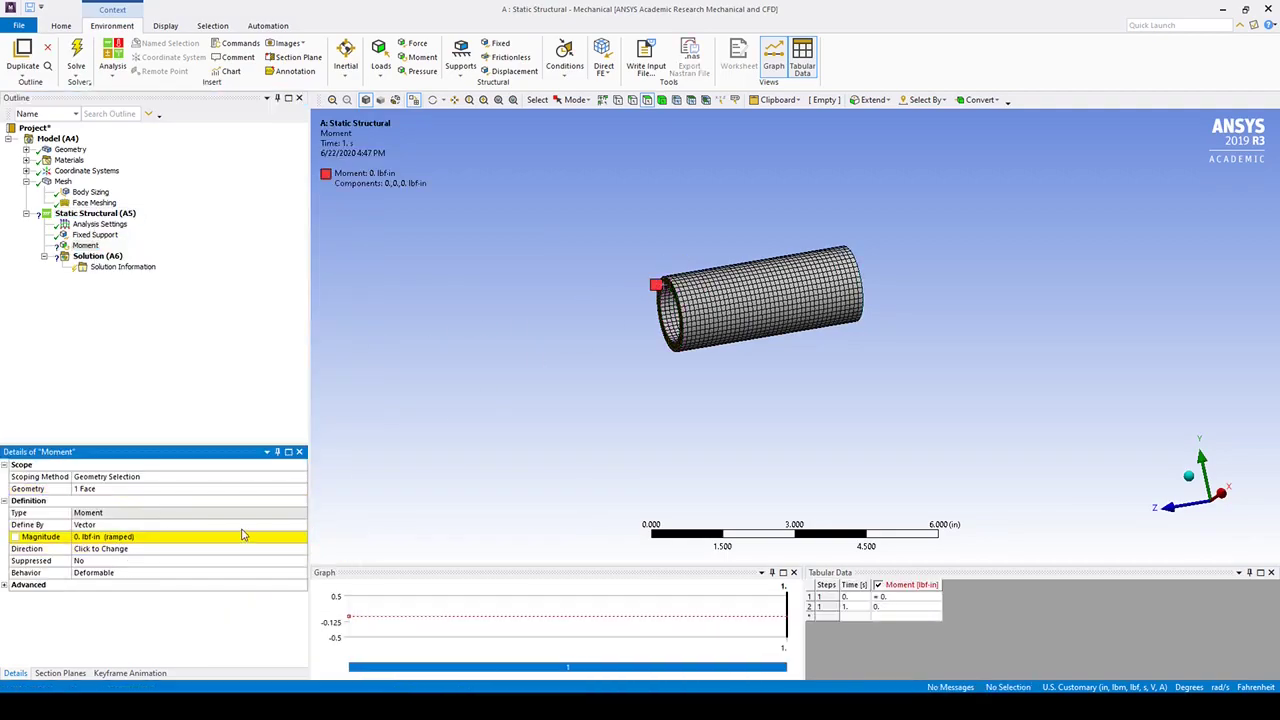
# Define the moment by components and set its X component to -5000 lbf·in
pyautogui.click(245, 525)
pyautogui.click(300, 524)
pyautogui.click(293, 537)
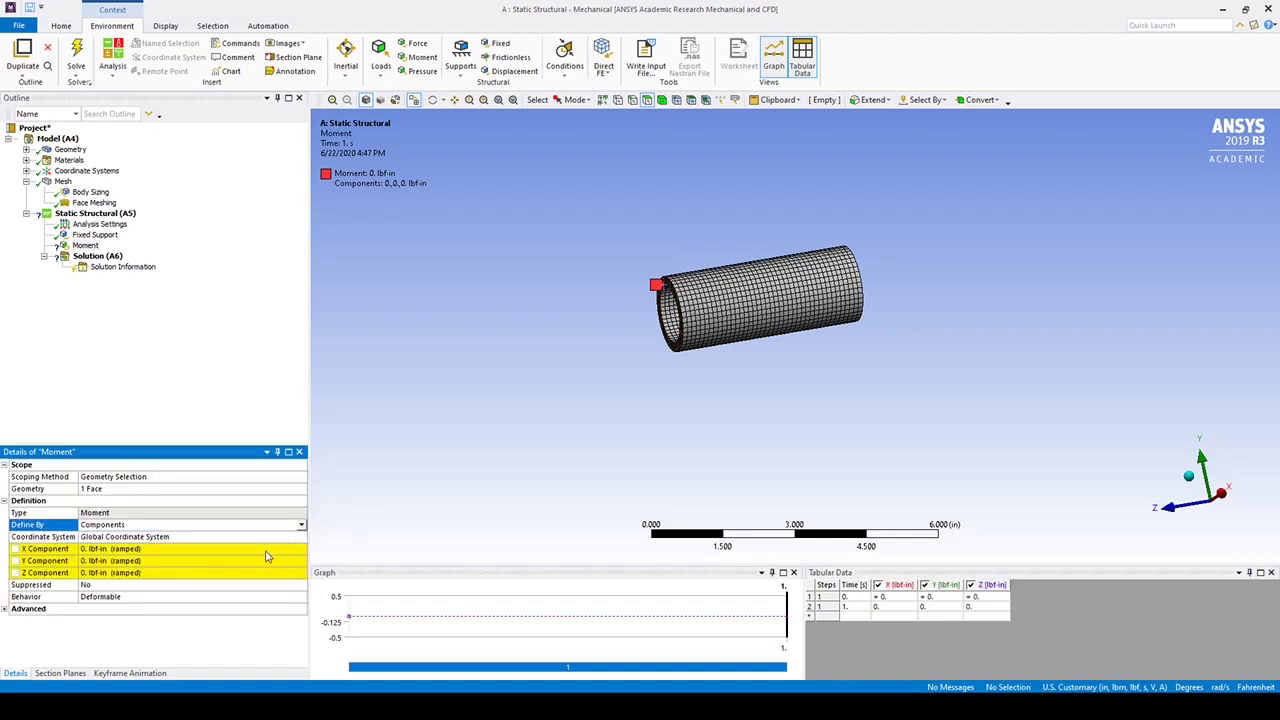
pyautogui.click(266, 550)
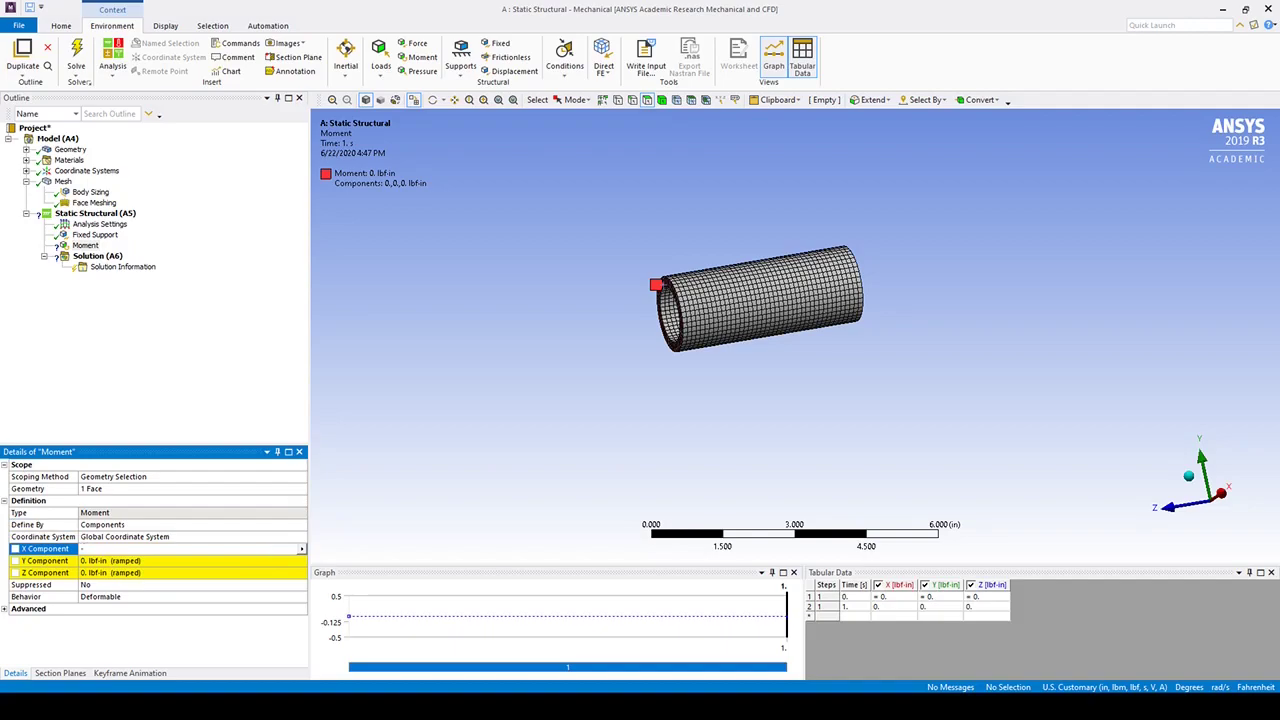
pyautogui.press('Return')
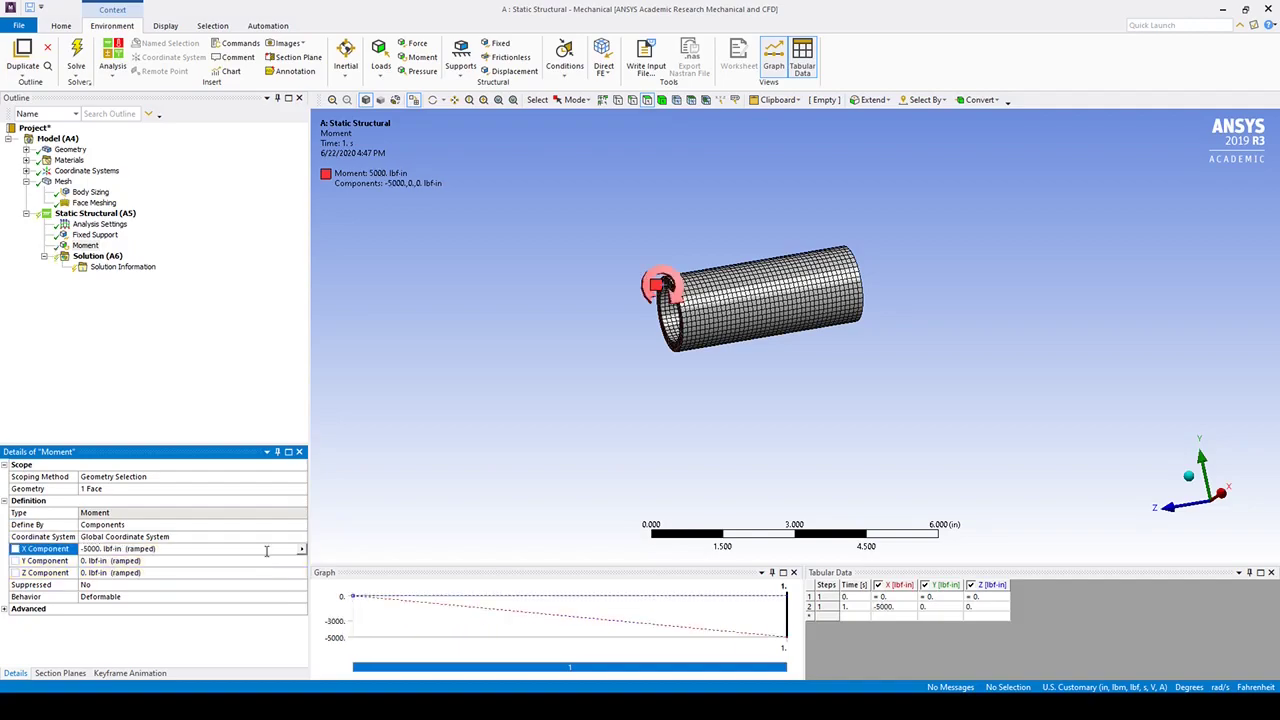
pyautogui.moveTo(642, 397)
pyautogui.mouseDown(button='middle')
pyautogui.moveTo(677, 403)
pyautogui.moveTo(611, 391)
pyautogui.moveTo(645, 399)
pyautogui.mouseUp(button='middle')
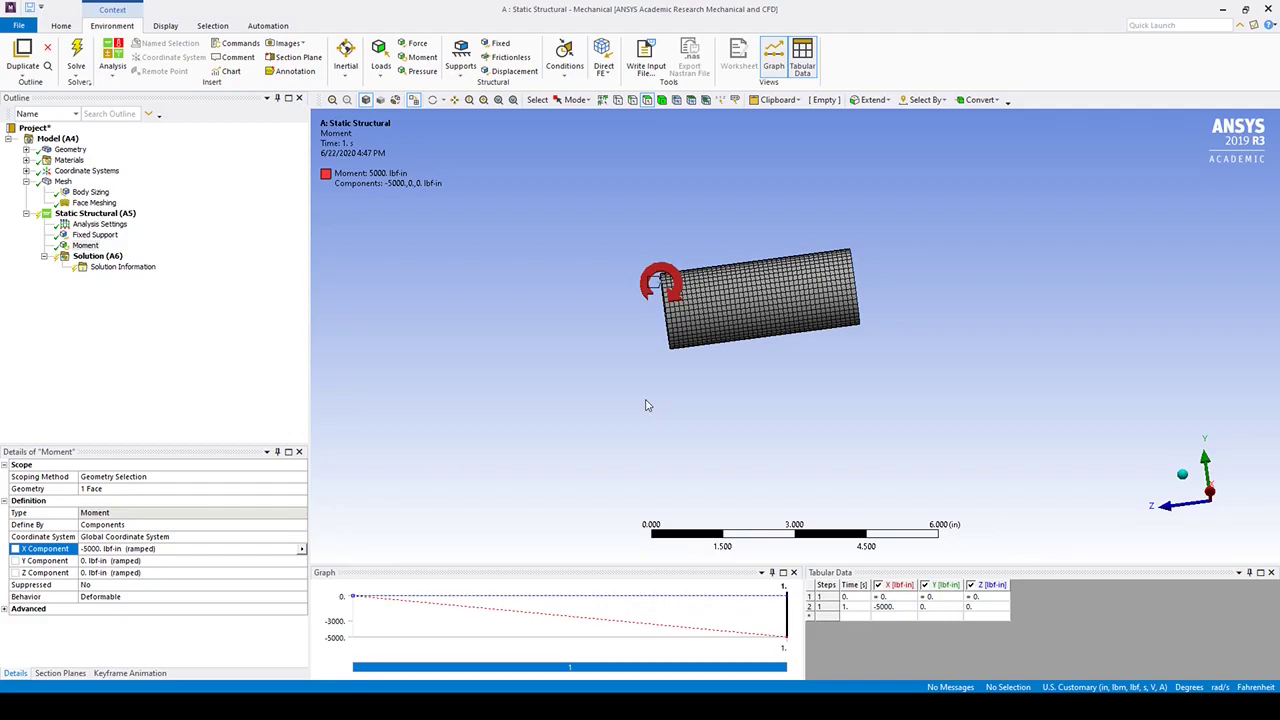
pyautogui.moveTo(684, 377); pyautogui.dragTo(723, 349, button='middle')
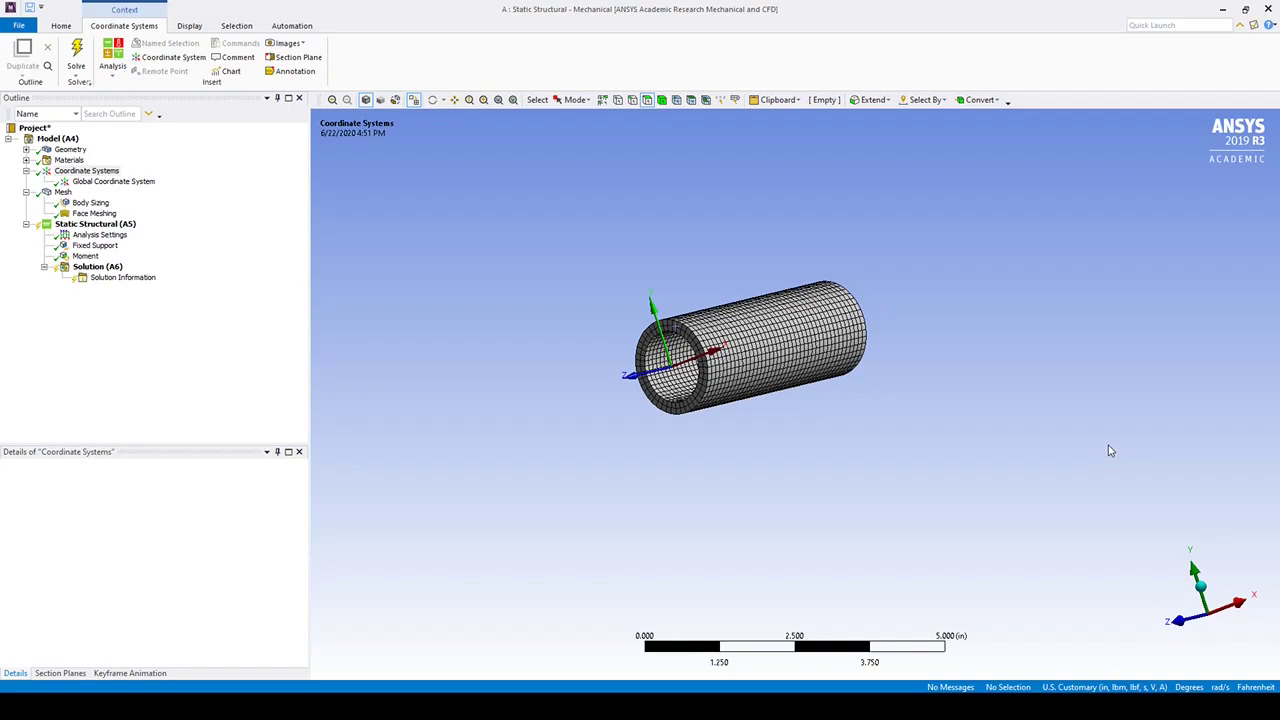
# Insert a coordinate system with its origin defined by global coordinates and Origin Y set to 0.6 in
pyautogui.rightClick(86, 171)
pyautogui.moveTo(130, 176)
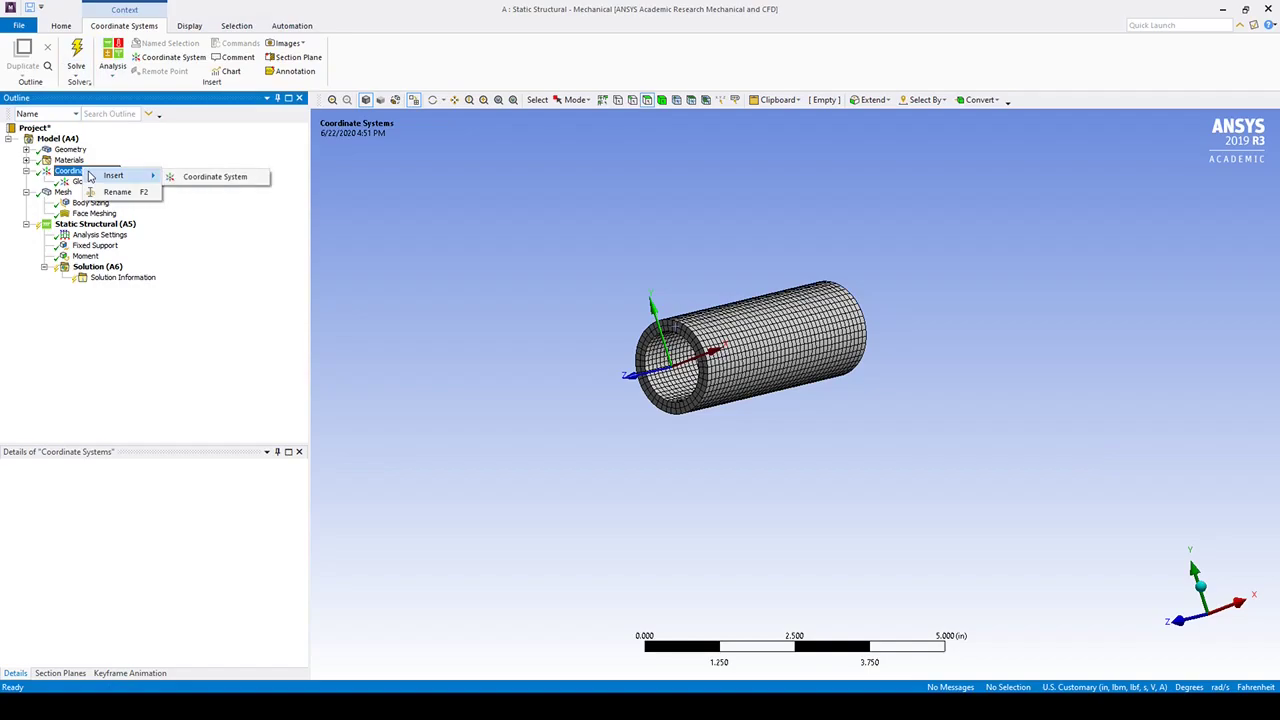
pyautogui.click(186, 177)
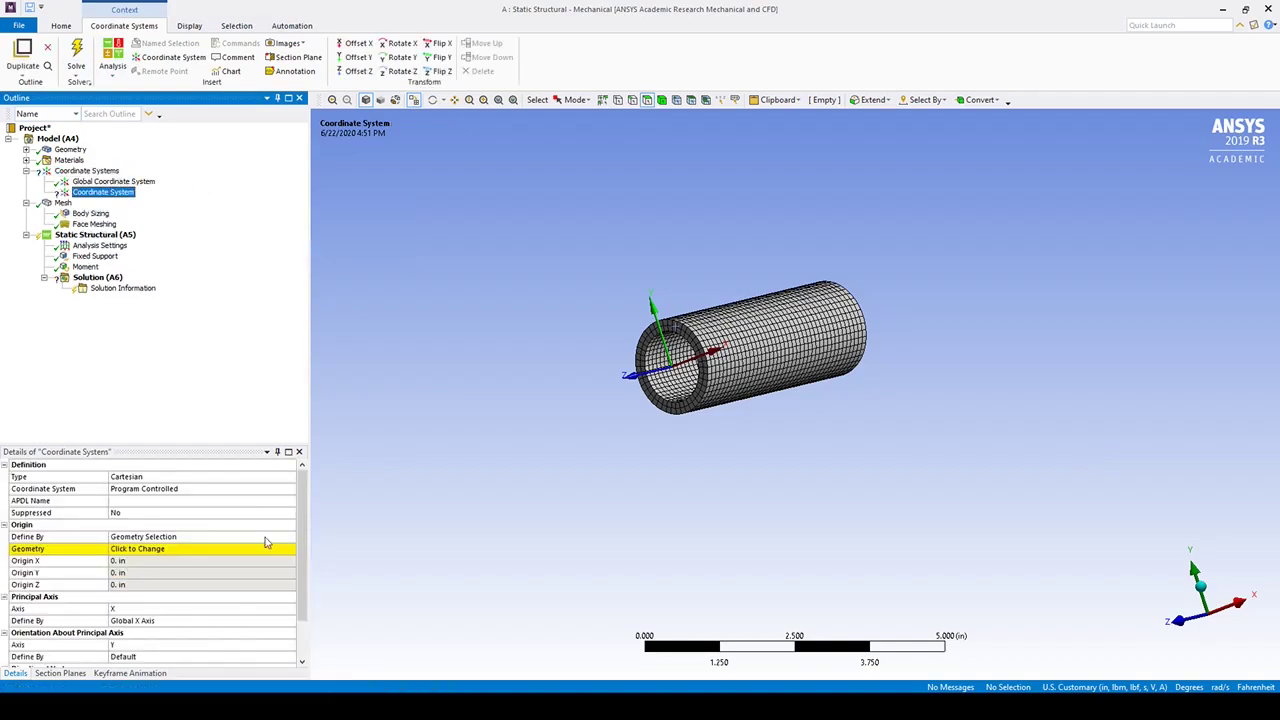
pyautogui.click(260, 538)
pyautogui.click(290, 537)
pyautogui.click(272, 560)
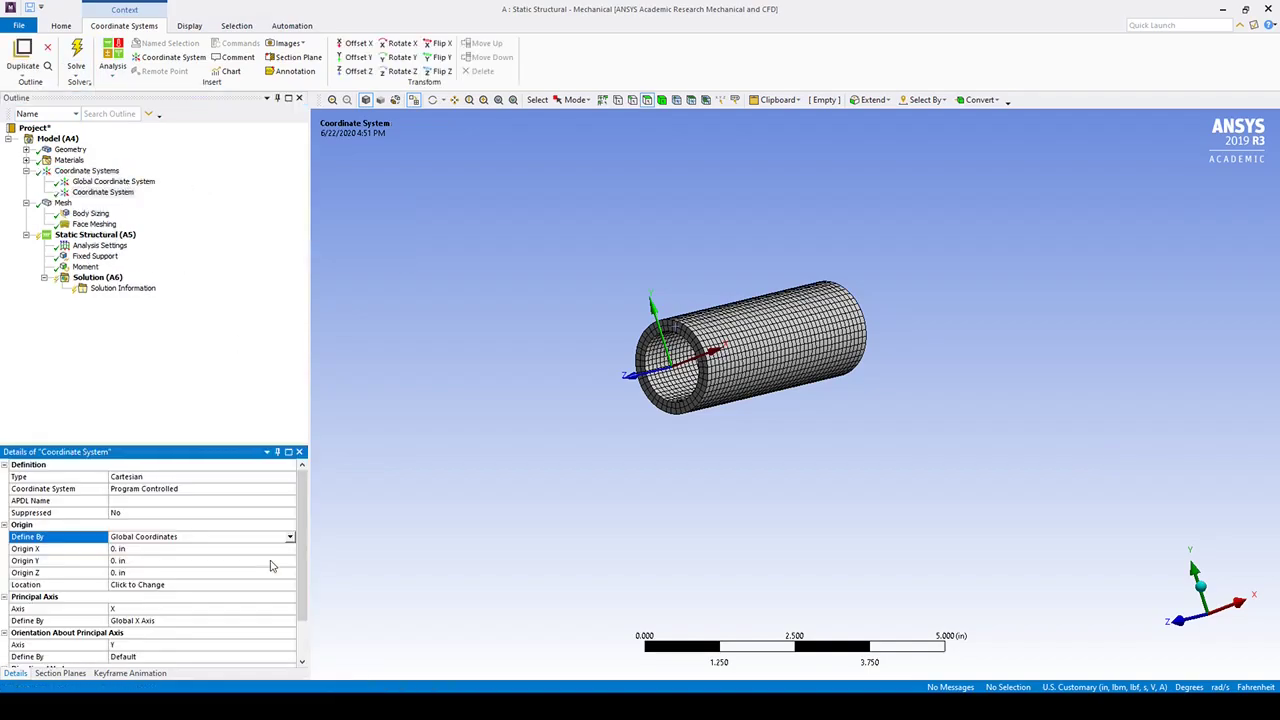
pyautogui.moveTo(685, 406); pyautogui.dragTo(668, 378, button='middle')
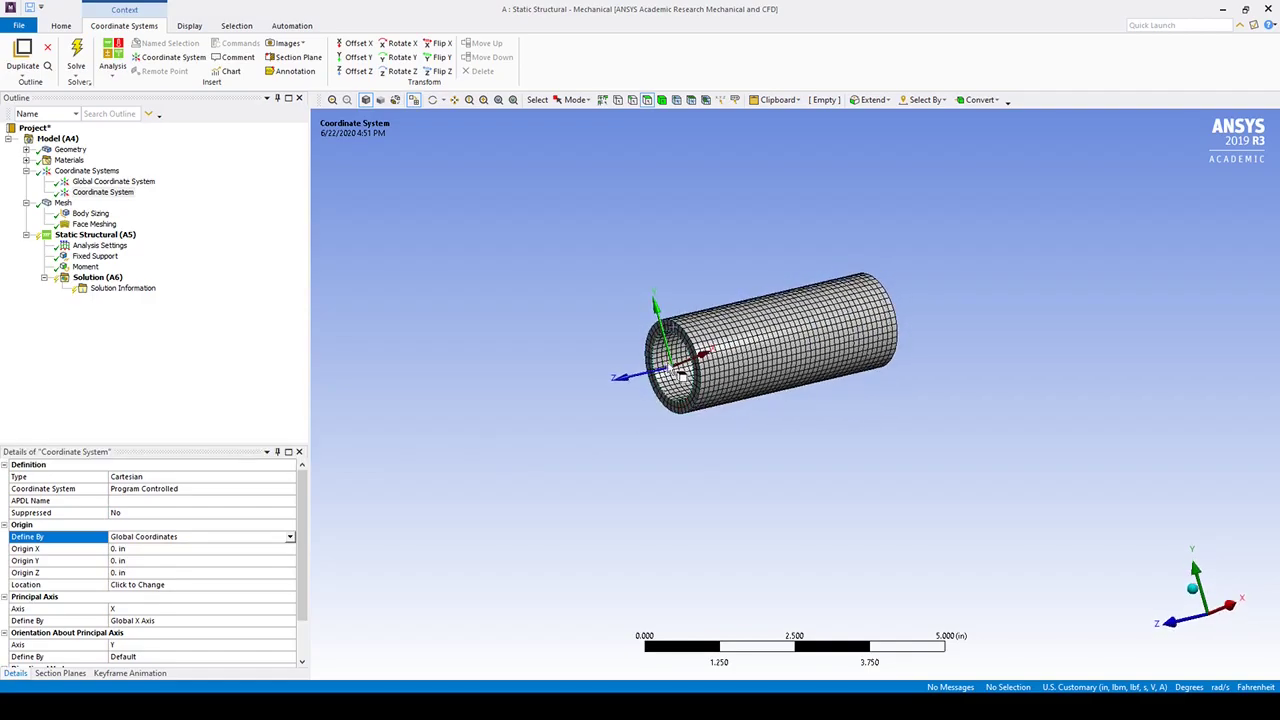
pyautogui.click(137, 562)
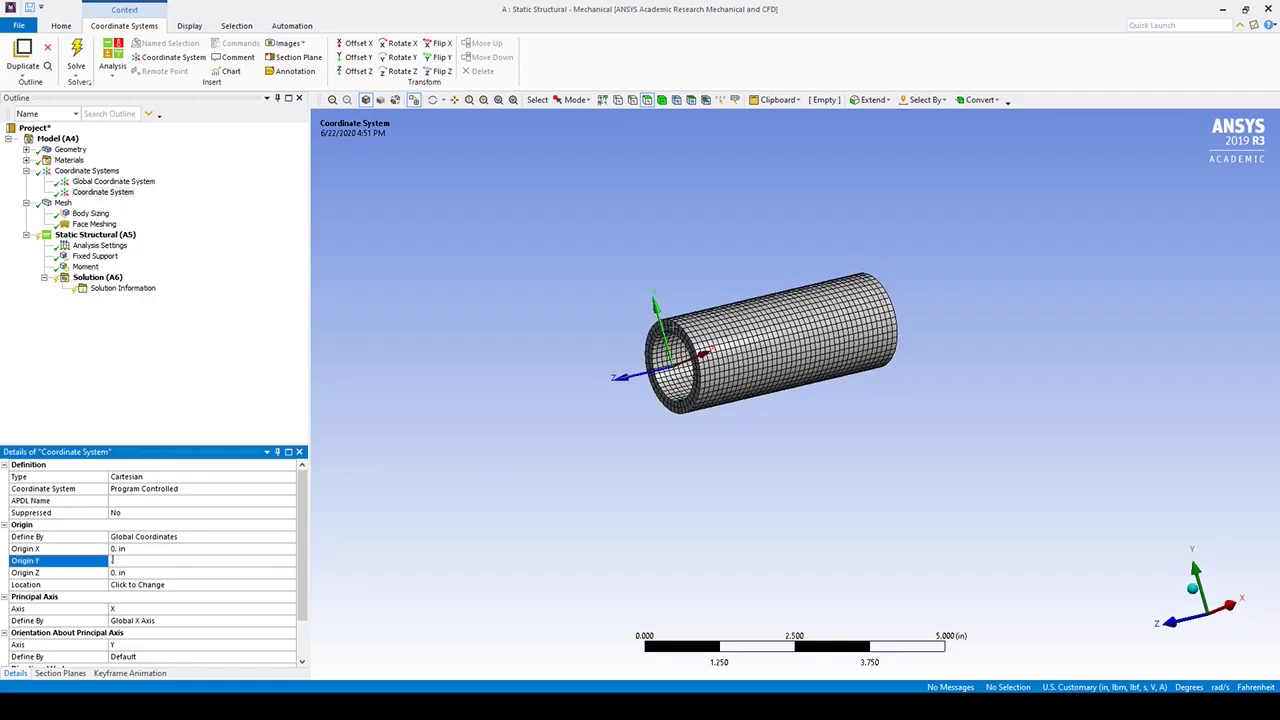
pyautogui.write('.6')
pyautogui.press('Return')
pyautogui.moveTo(700, 350); pyautogui.dragTo(665, 345, button='middle')
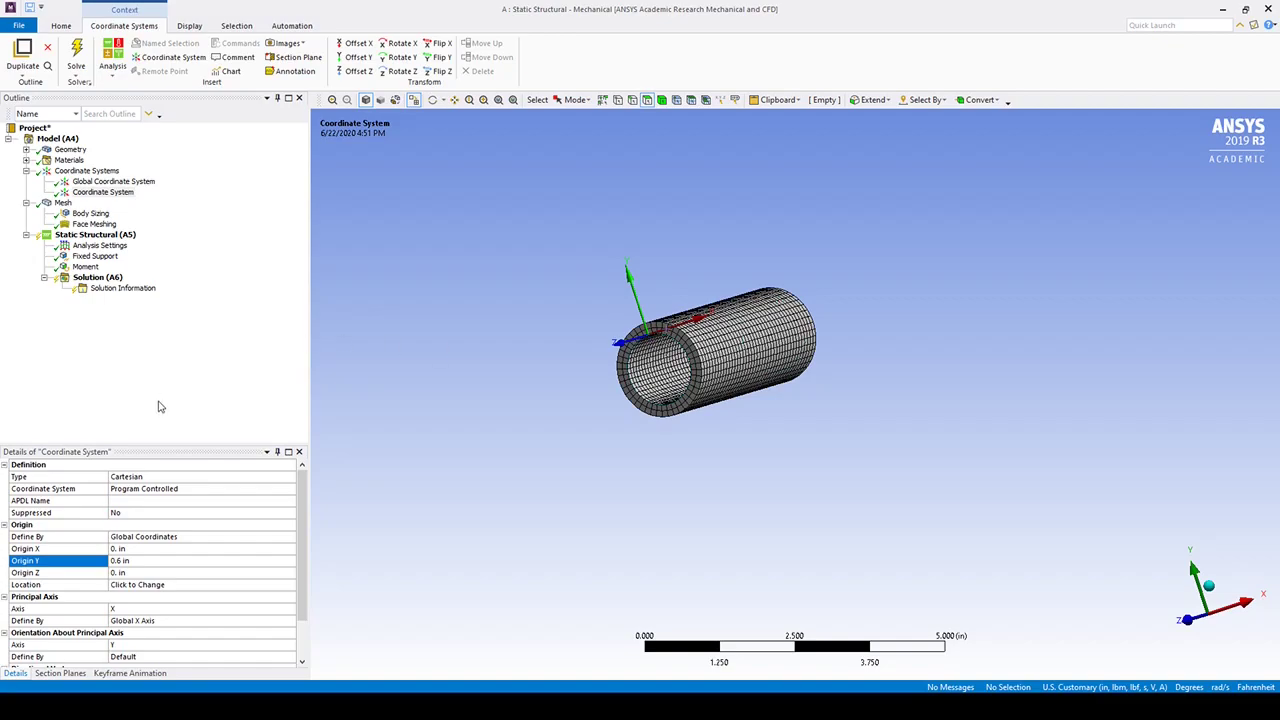
# Insert a second coordinate system with its origin defined by global coordinates and Origin Y set to 0.8 in
pyautogui.rightClick(100, 171)
pyautogui.moveTo(128, 180)
pyautogui.click(215, 180)
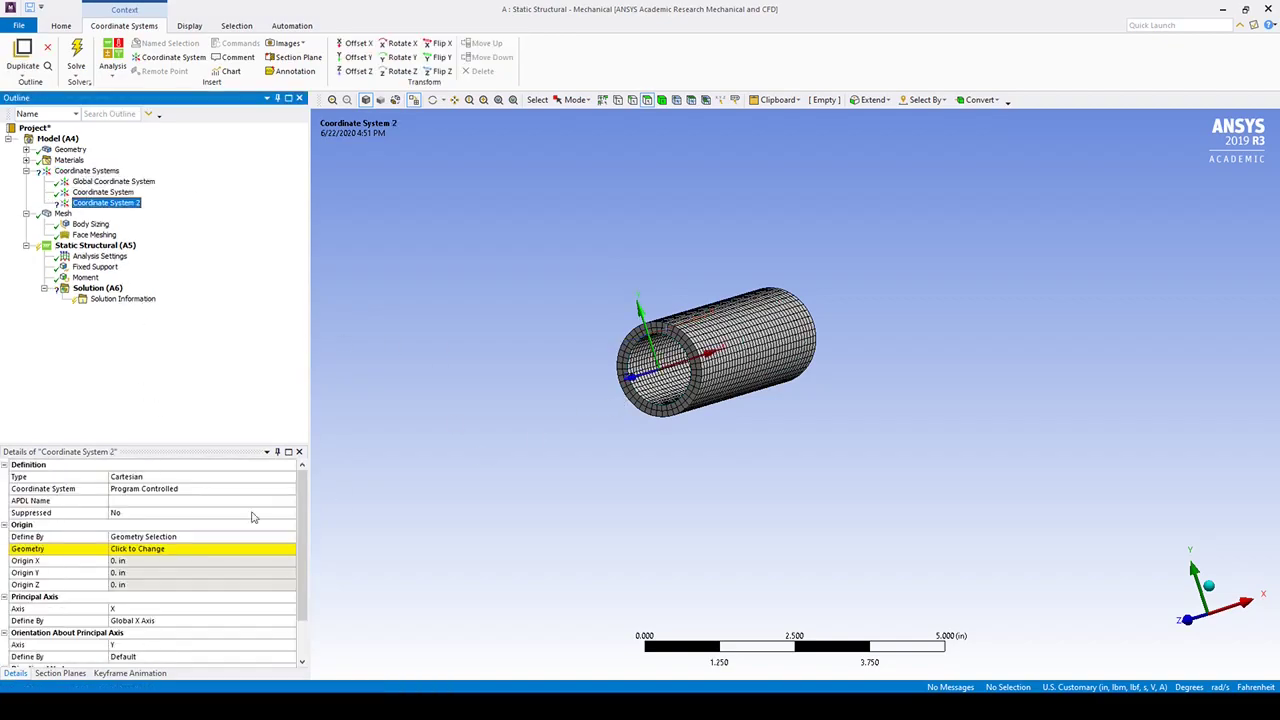
pyautogui.click(160, 536)
pyautogui.click(289, 536)
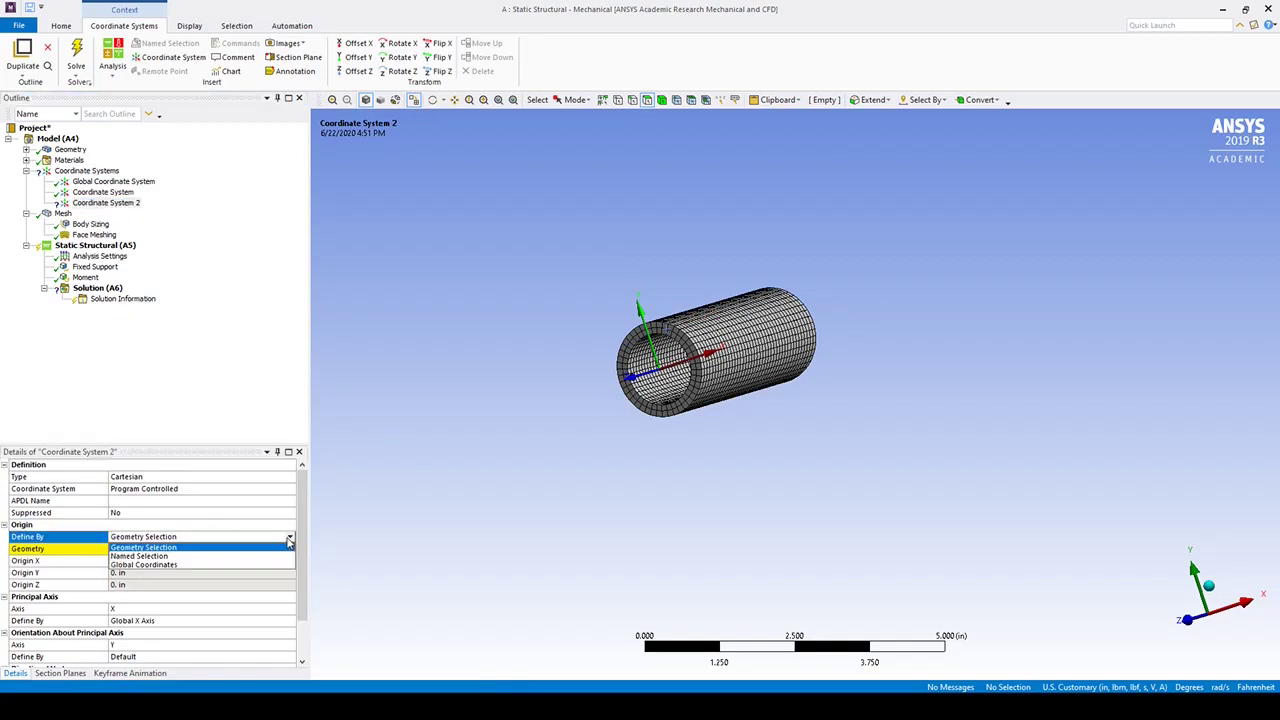
pyautogui.click(240, 566)
pyautogui.click(224, 561)
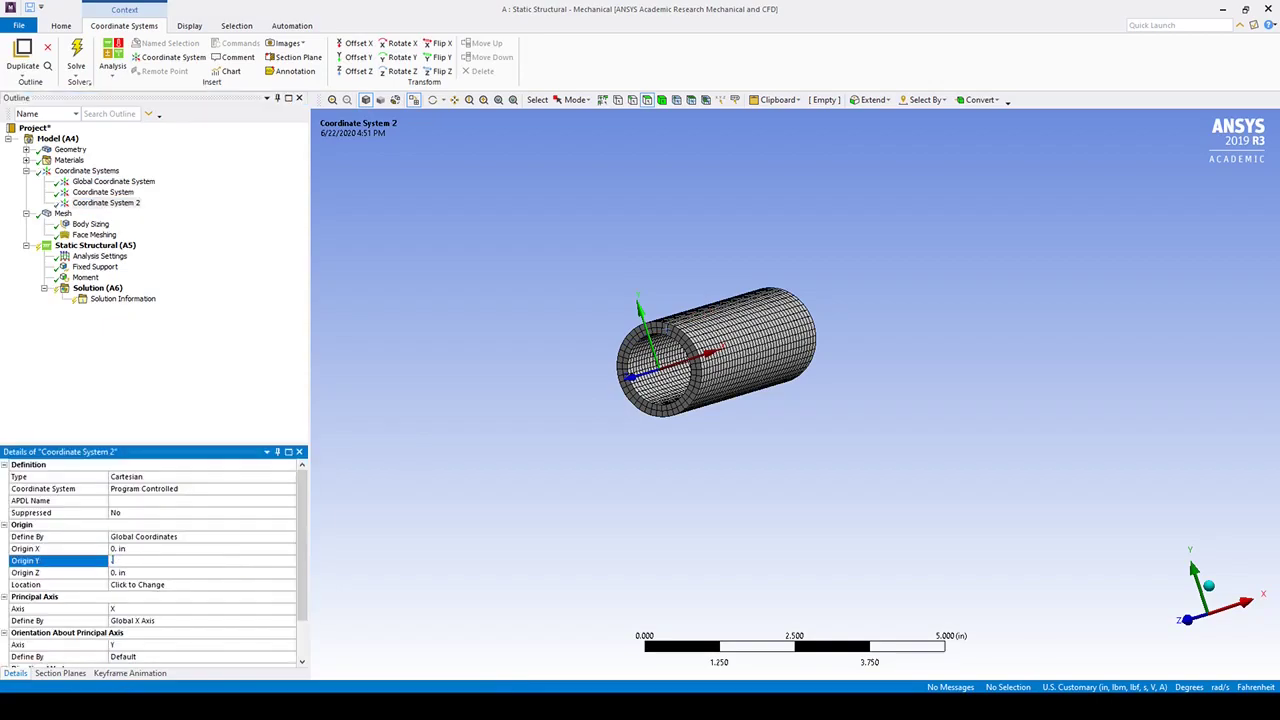
pyautogui.write('0.8')
pyautogui.press('Return')
# Rename the coordinate system at the pipe's inner radius as Point B
pyautogui.click(102, 192)
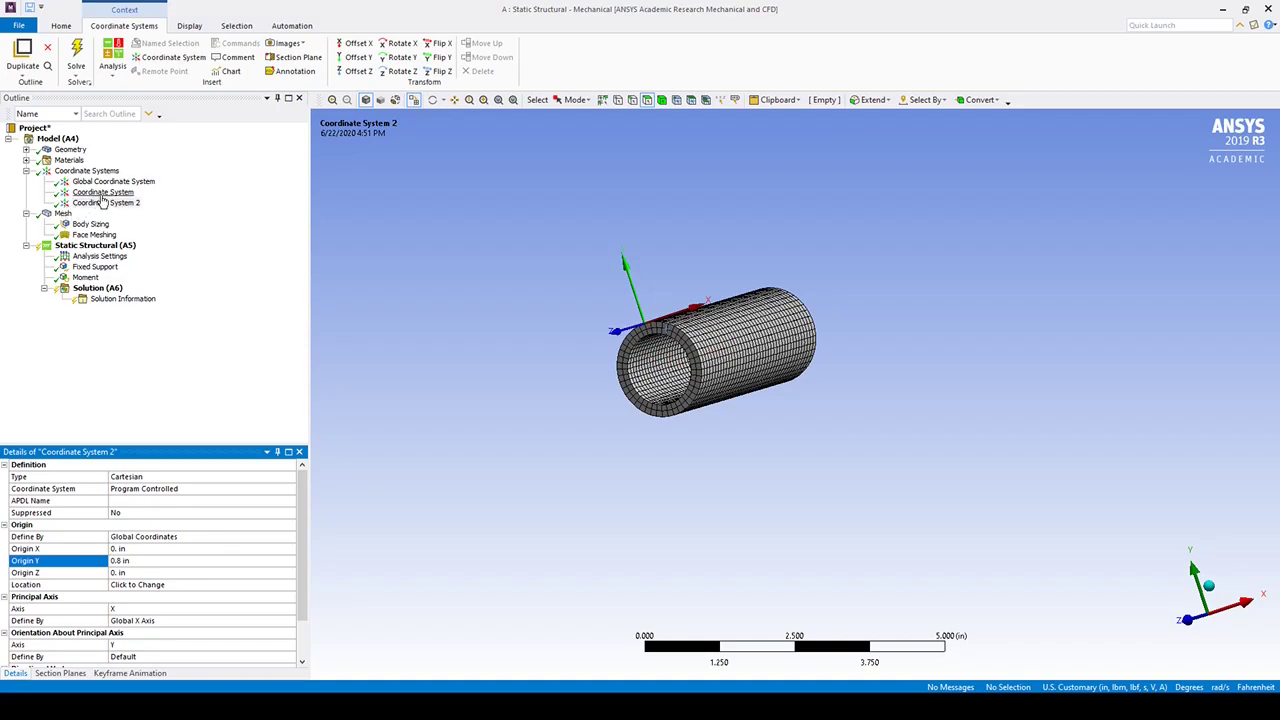
pyautogui.rightClick(102, 192)
pyautogui.click(148, 330)
pyautogui.write('Point B')
pyautogui.press('Return')
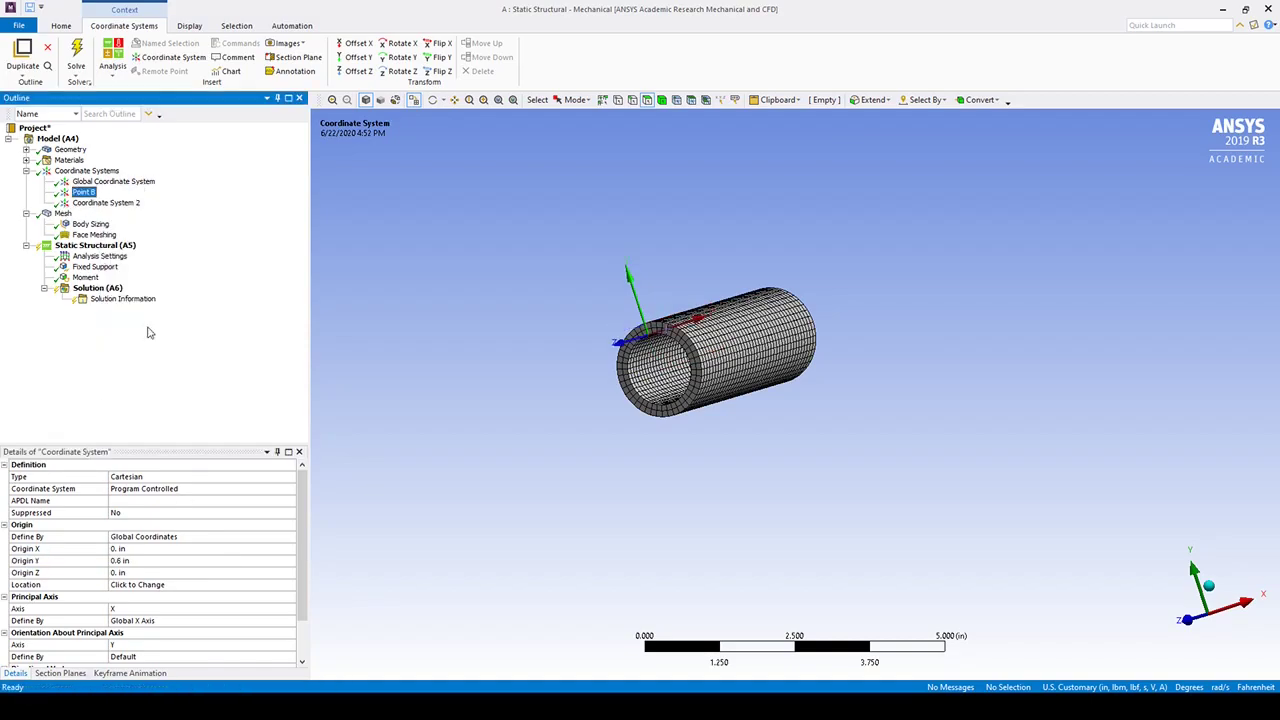
# Rename the coordinate system at the pipe's outer radius as Point A
pyautogui.click(118, 203)
pyautogui.rightClick(118, 203)
pyautogui.click(160, 339)
pyautogui.write('Point A')
pyautogui.press('Return')
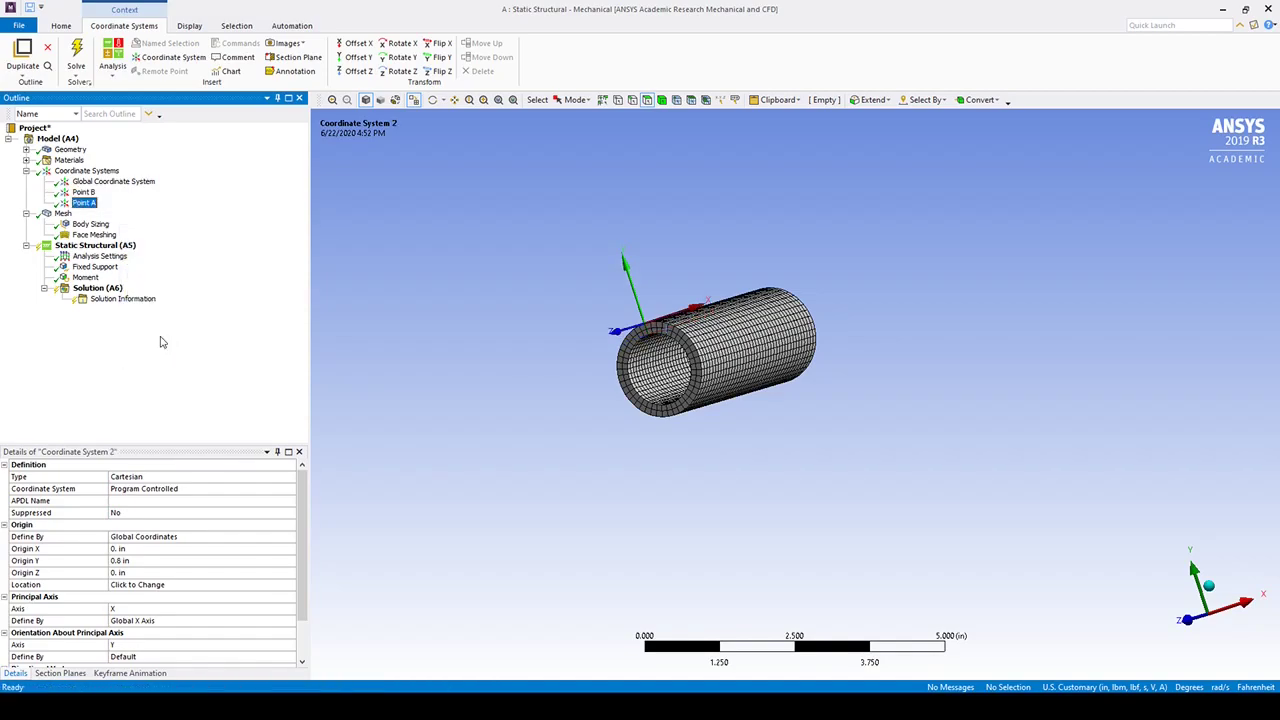
pyautogui.click(851, 473)
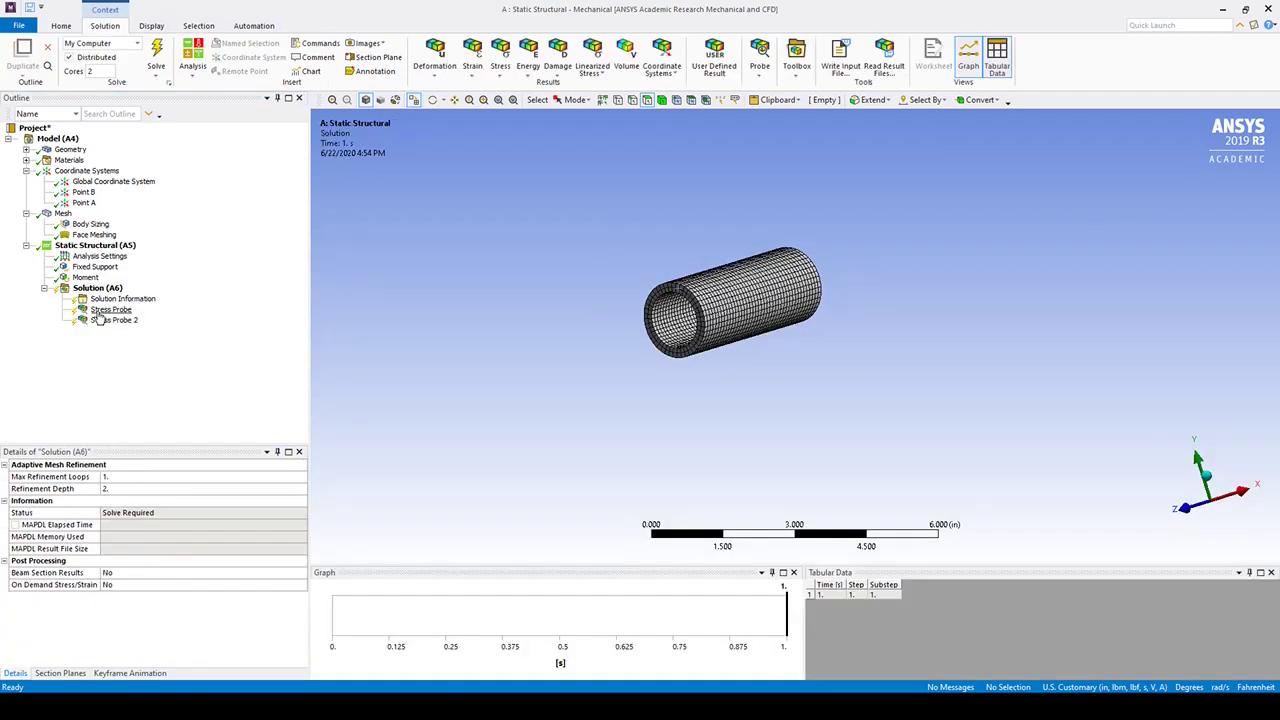
# Check the location method, orientation and location settings of the two stress probes
pyautogui.click(106, 310)
pyautogui.click(100, 321)
pyautogui.click(101, 311)
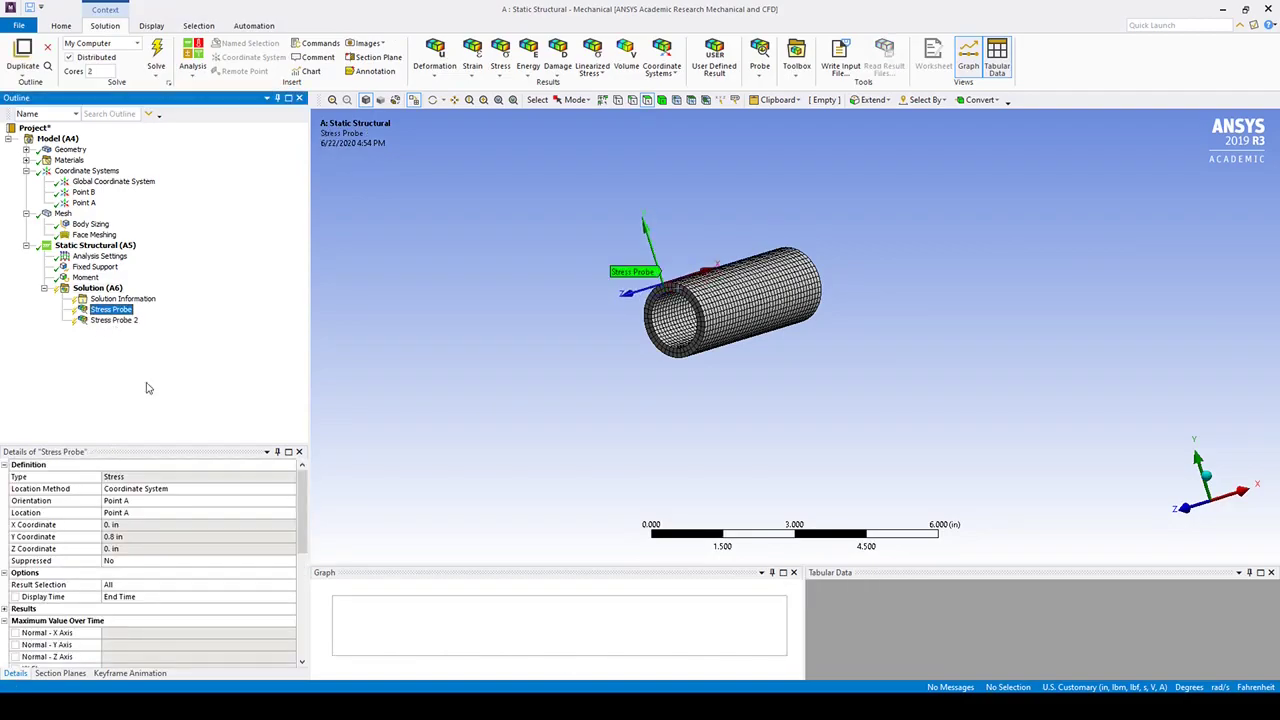
pyautogui.click(170, 479)
pyautogui.click(250, 489)
pyautogui.click(290, 489)
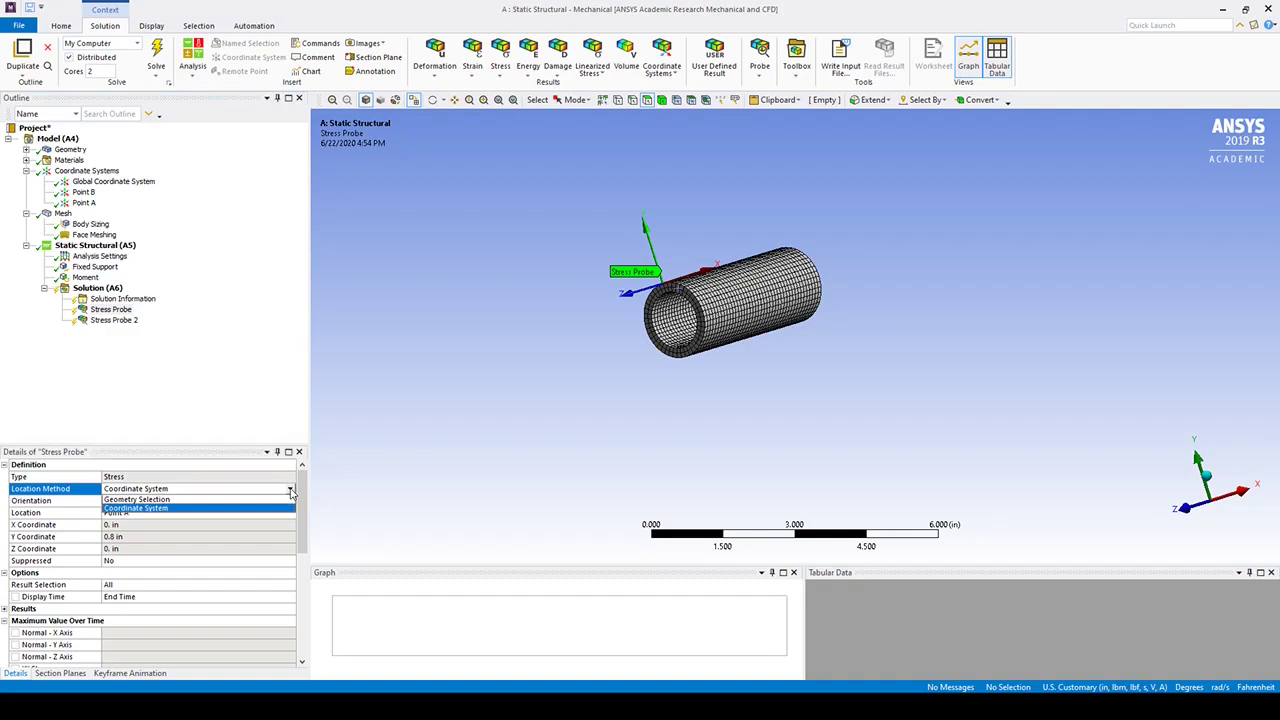
pyautogui.click(290, 508)
pyautogui.click(50, 512)
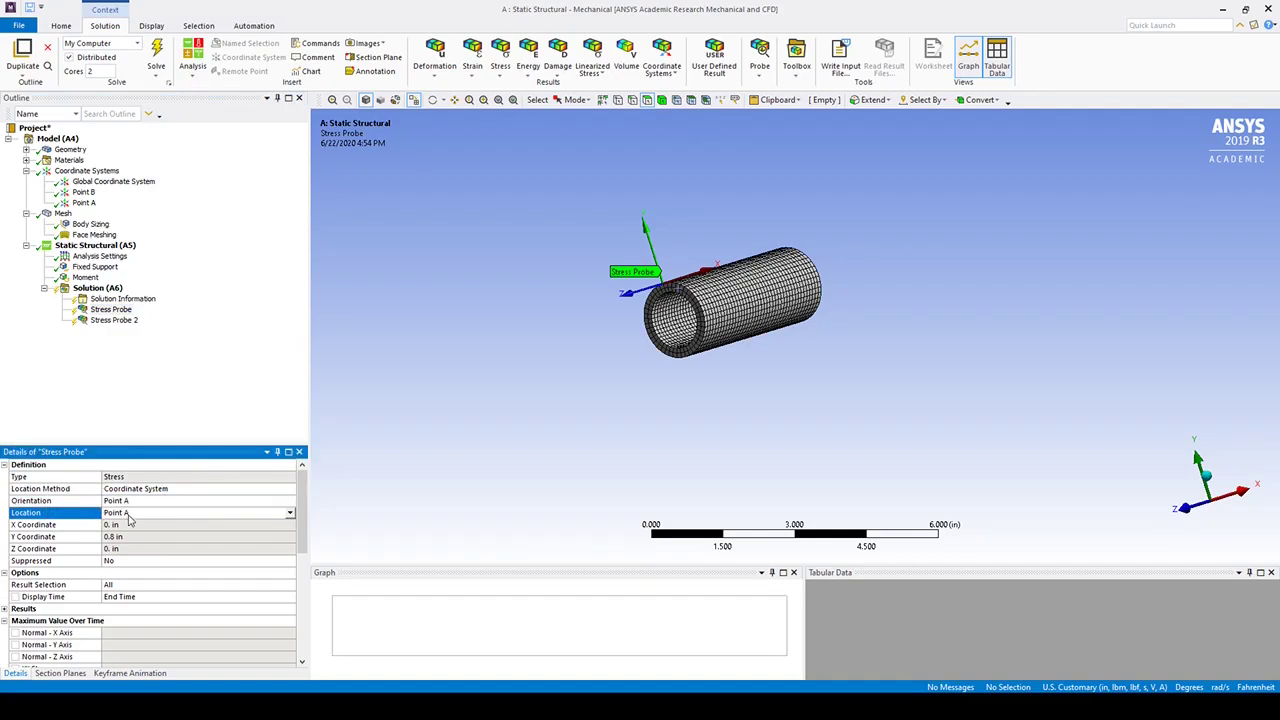
pyautogui.click(115, 320)
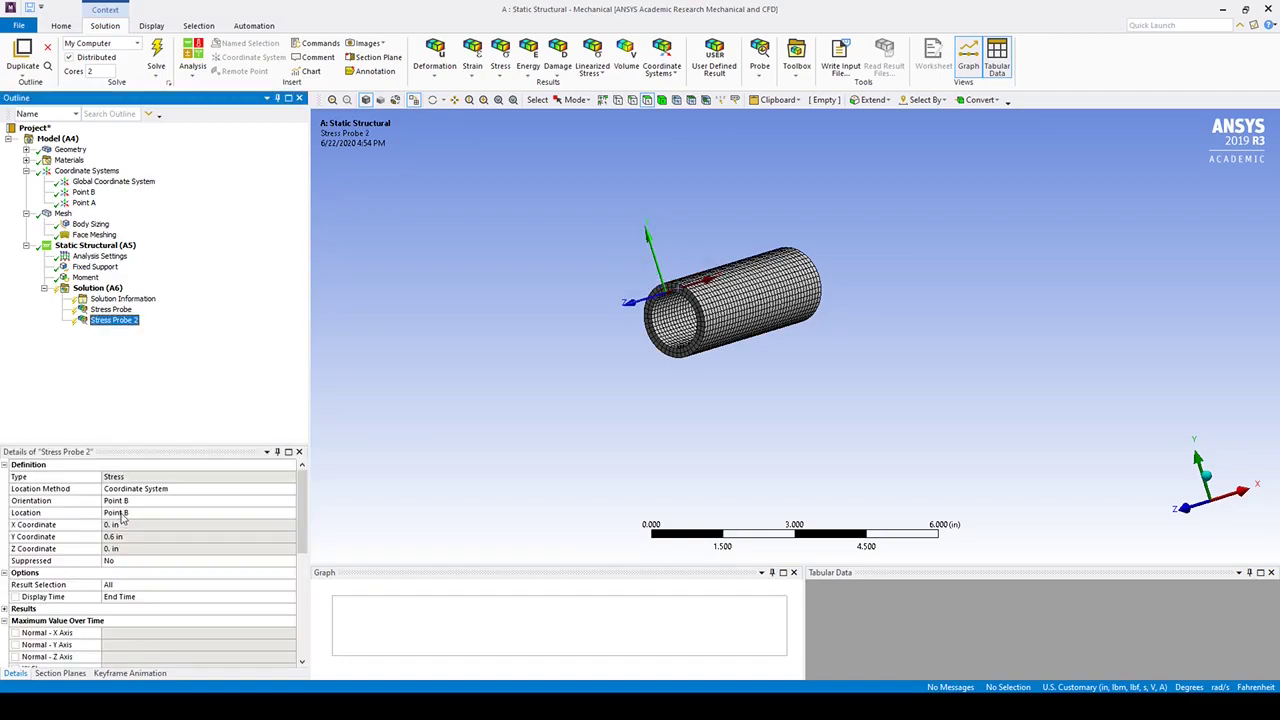
# Solve the static structural analysis and switch to the Word document containing the analytical bending stress solution
pyautogui.rightClick(97, 288)
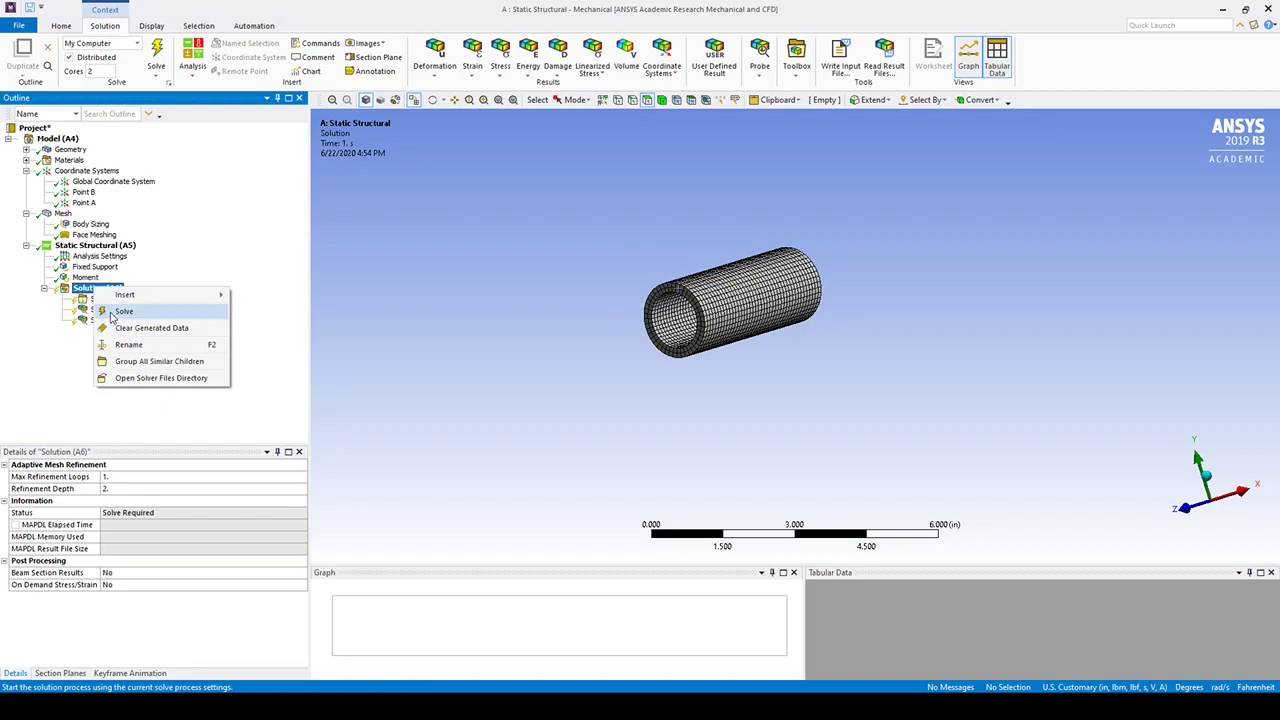
pyautogui.click(113, 314)
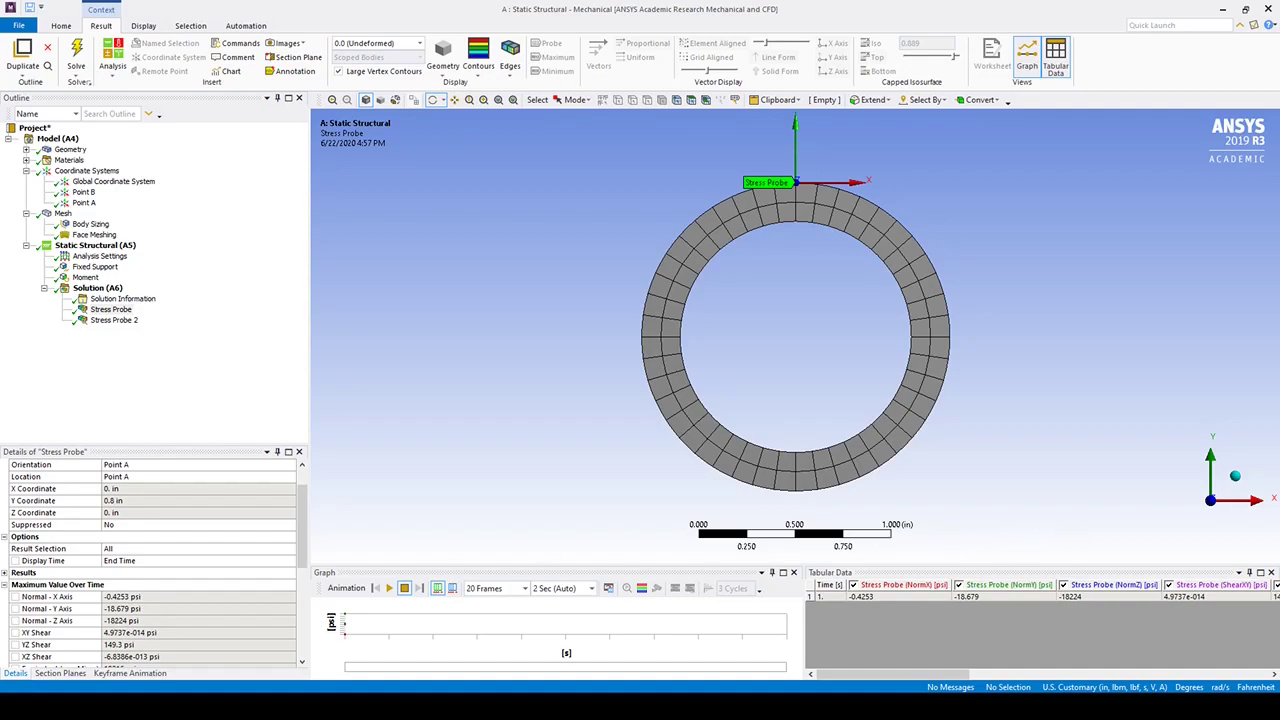
pyautogui.hotkey('alt', 'Tab')
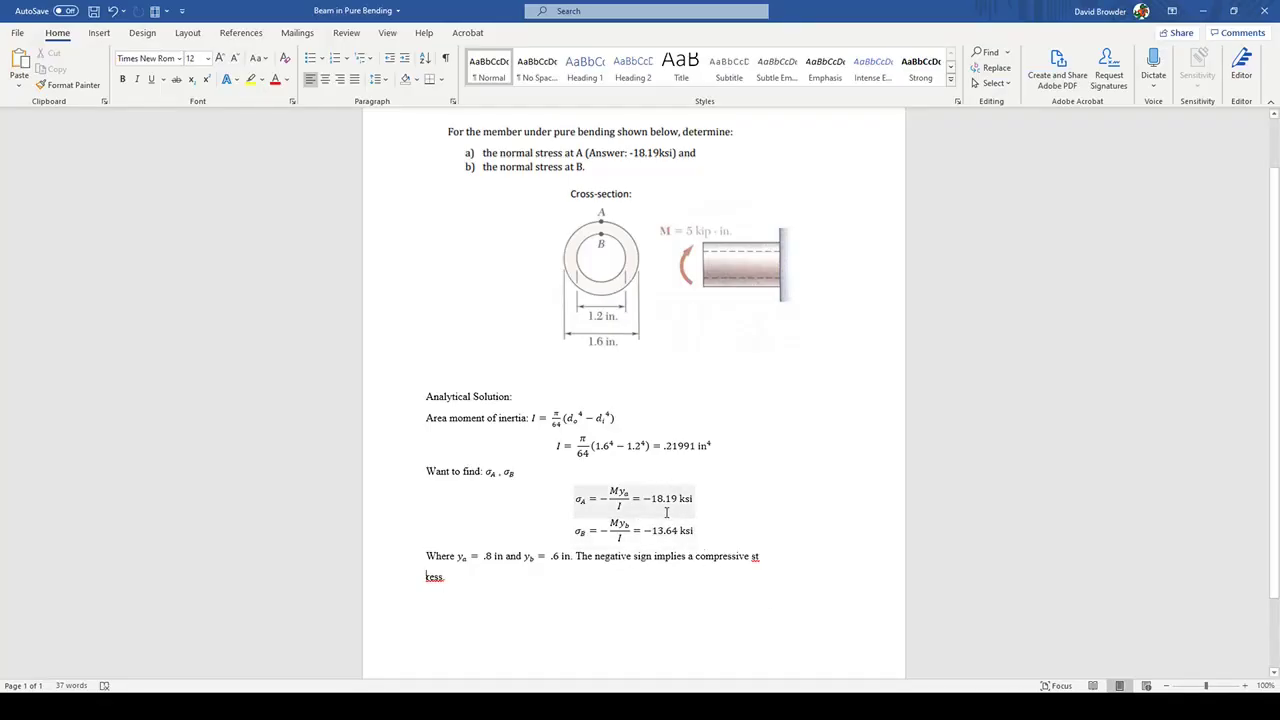